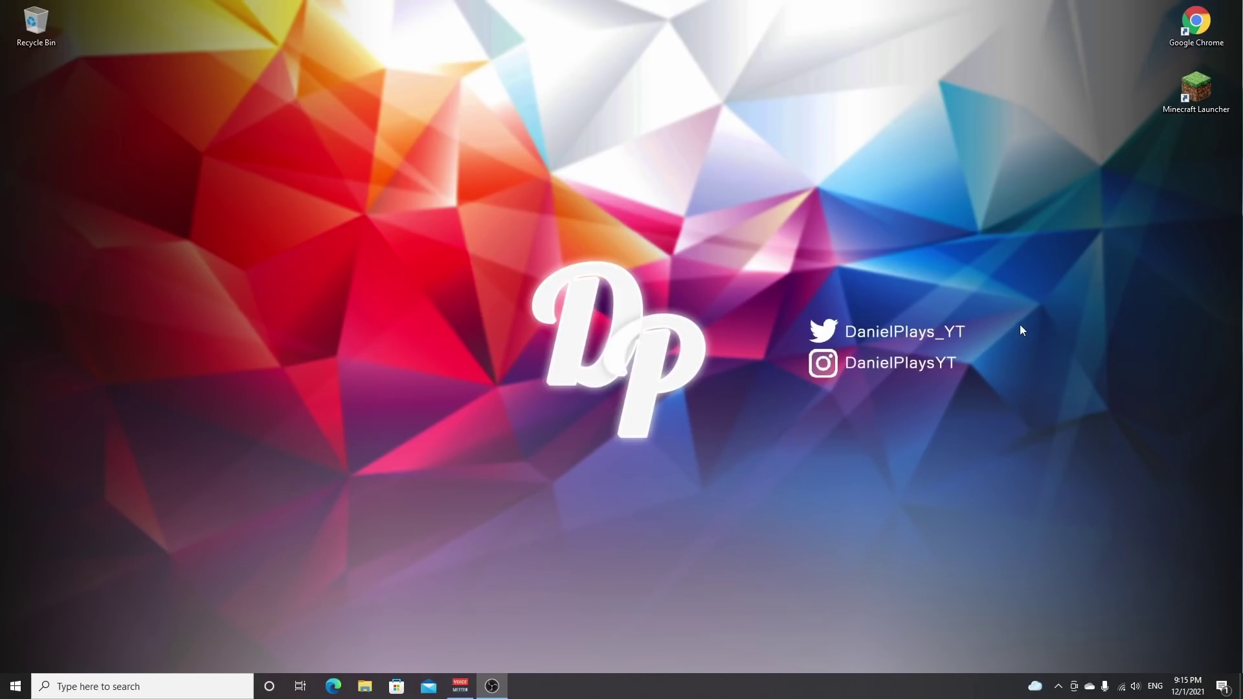
Launch Minecraft Java Edition 1.18 from the Minecraft Launcher and quit the game from its title screen.
double_click(1196, 89)
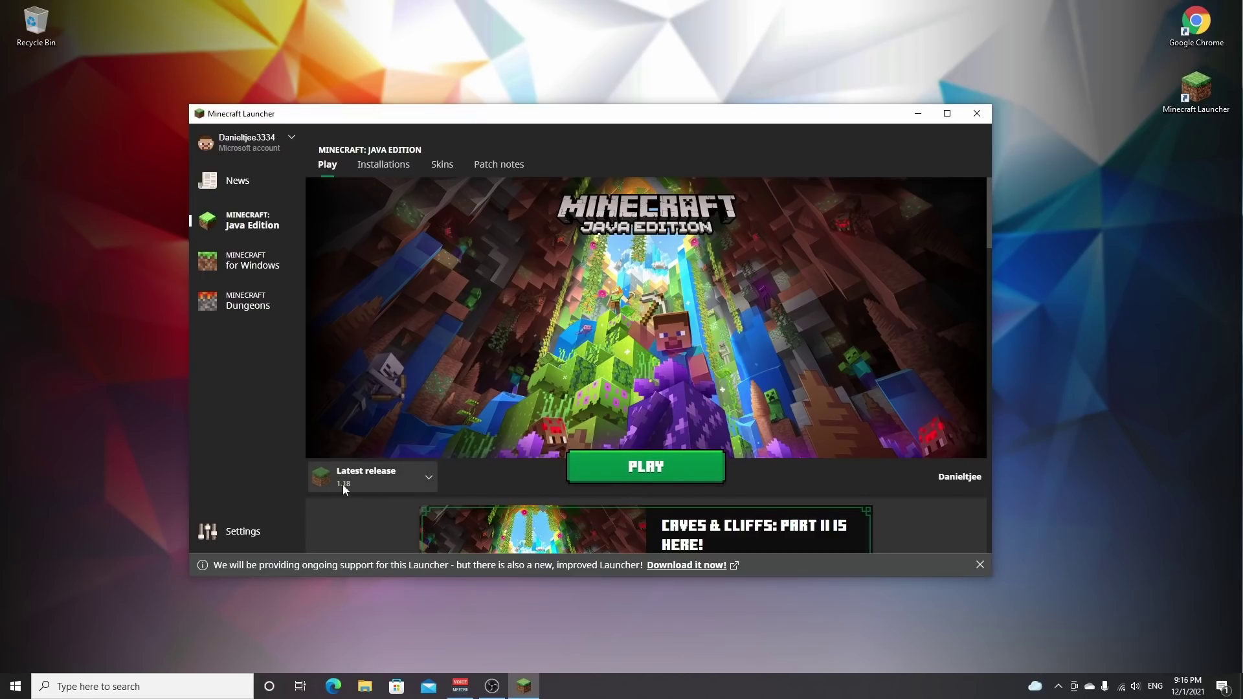
click(645, 471)
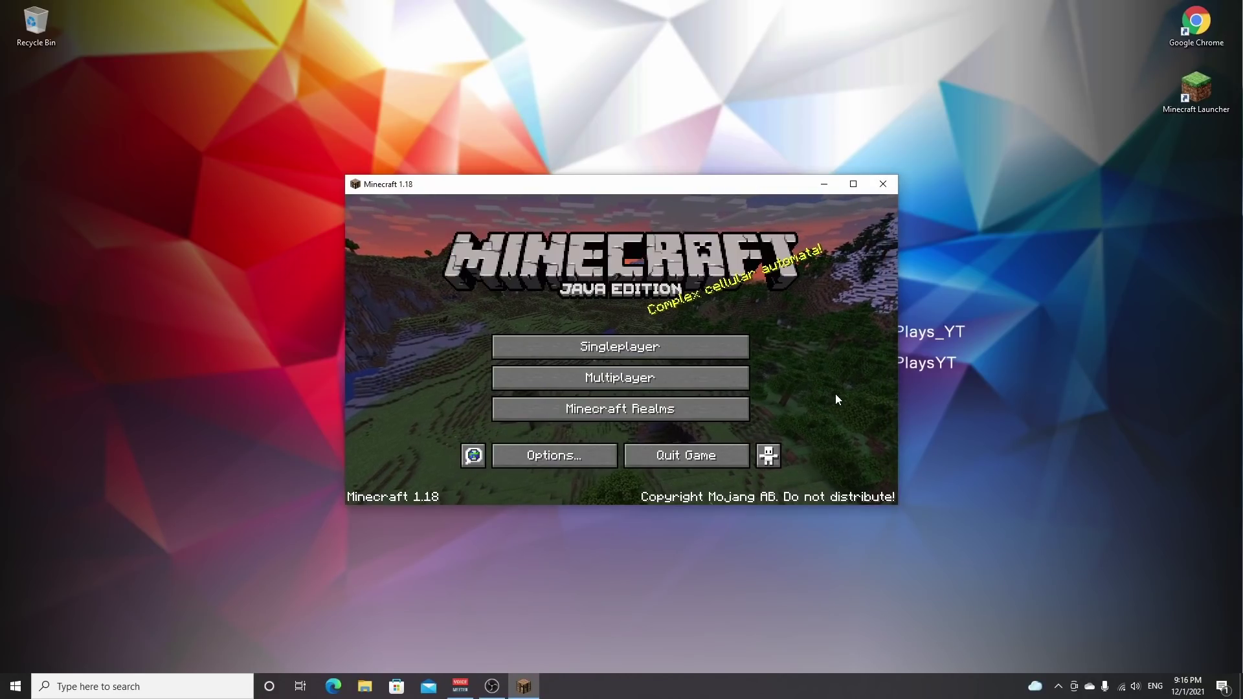
click(683, 456)
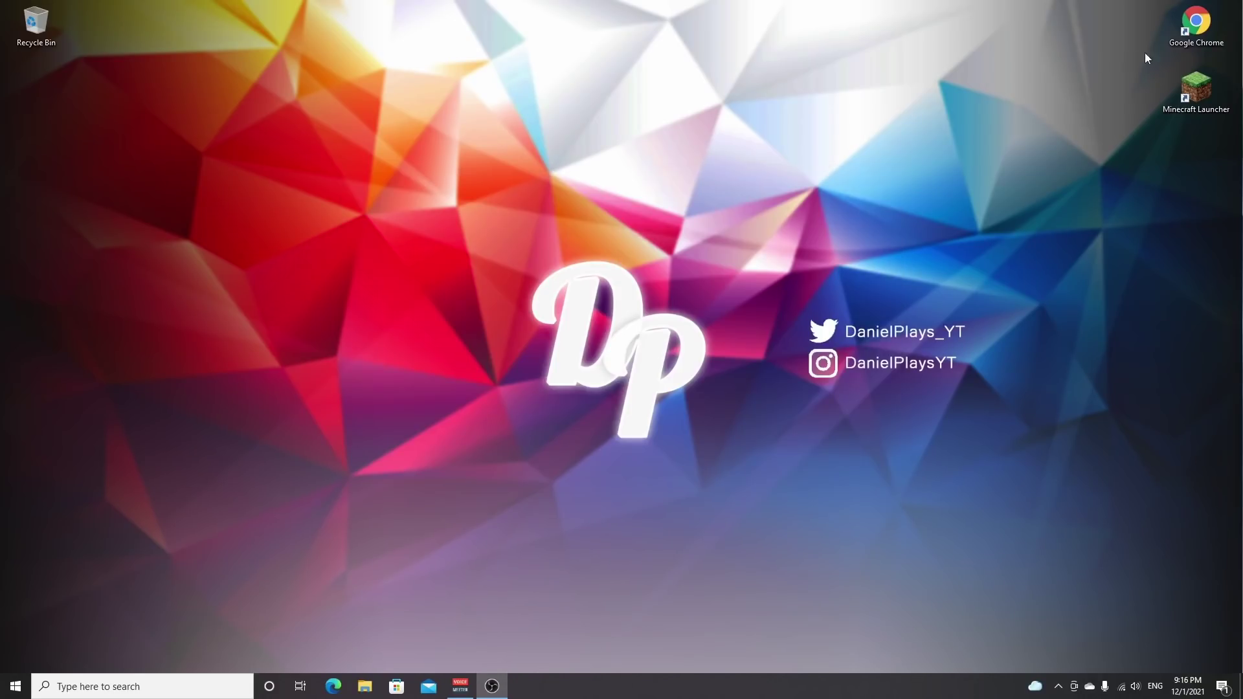
Switch to Google Chrome and open the downloads page of optifine.net.
double_click(1192, 40)
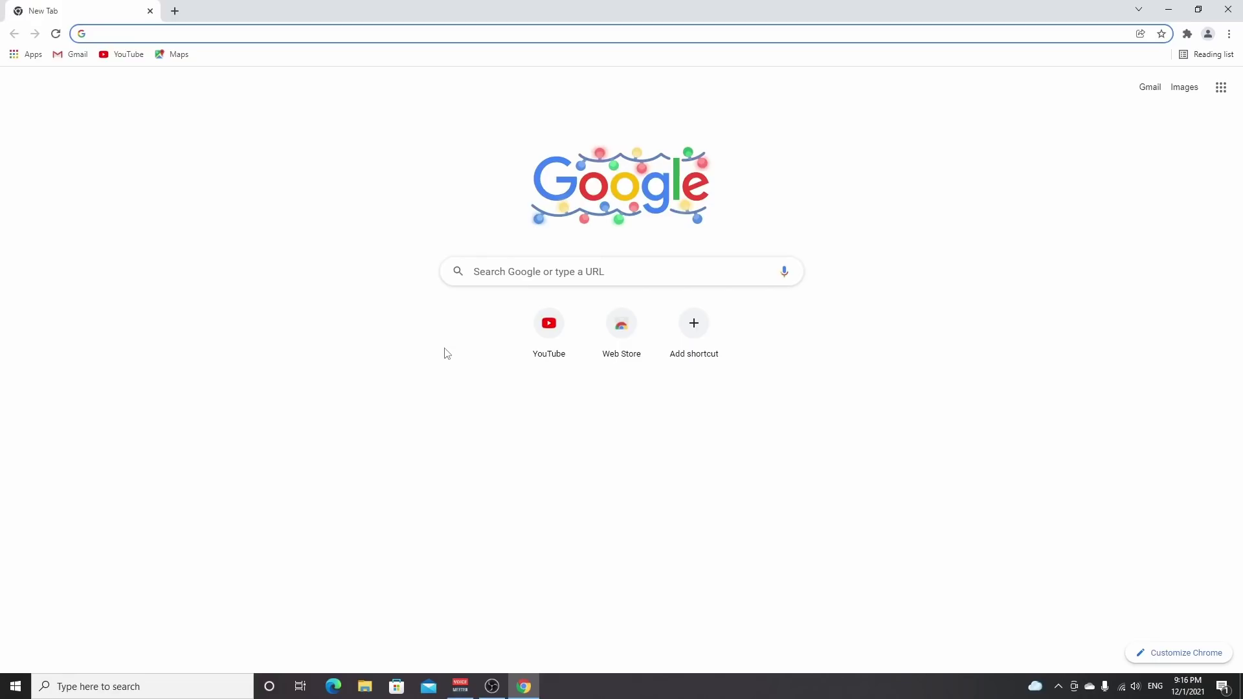
text(op)
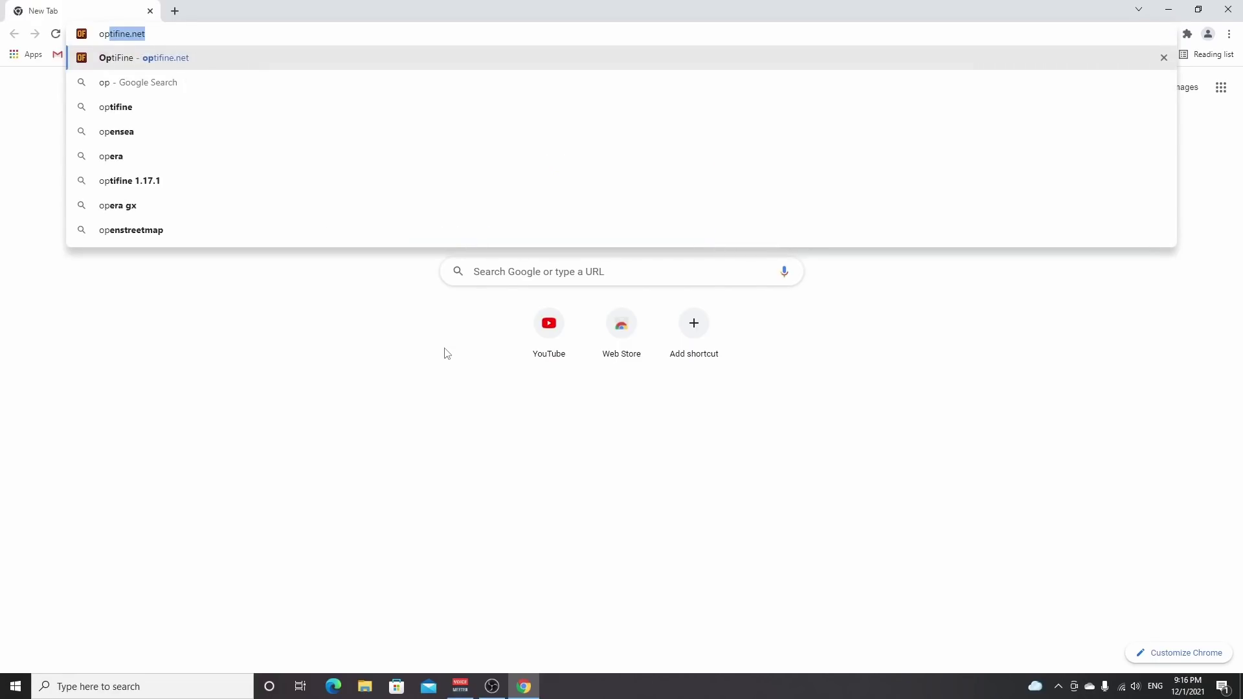
key(Return)
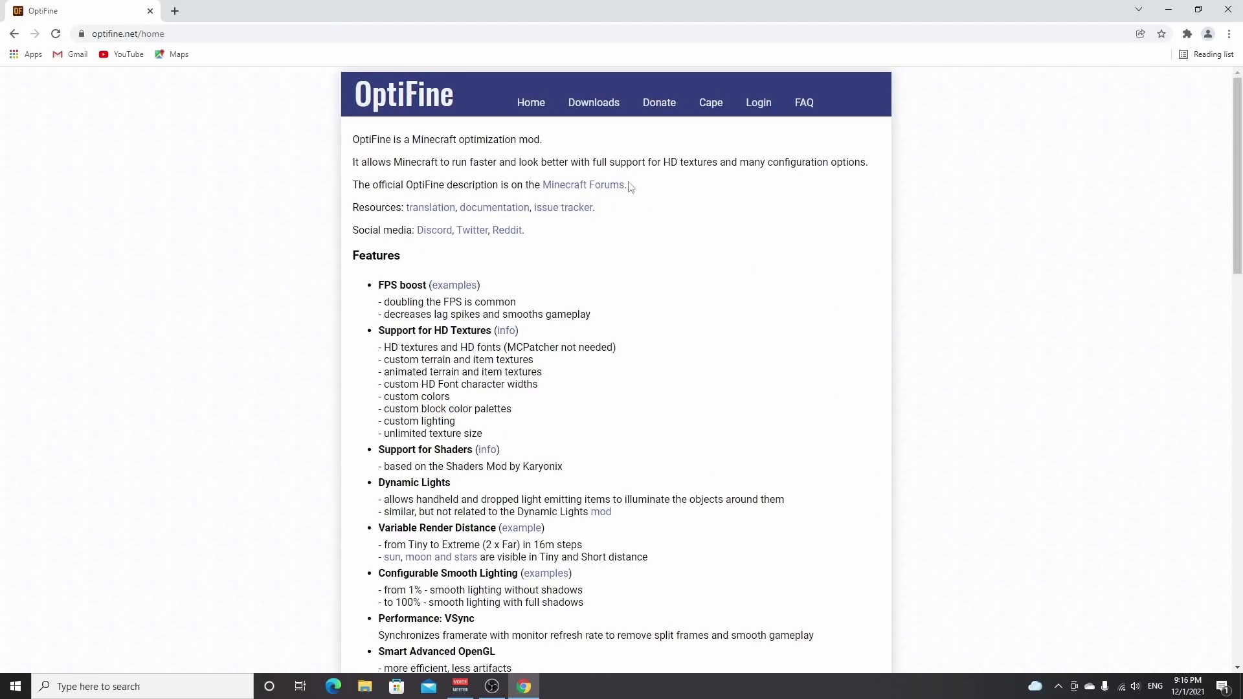
click(593, 110)
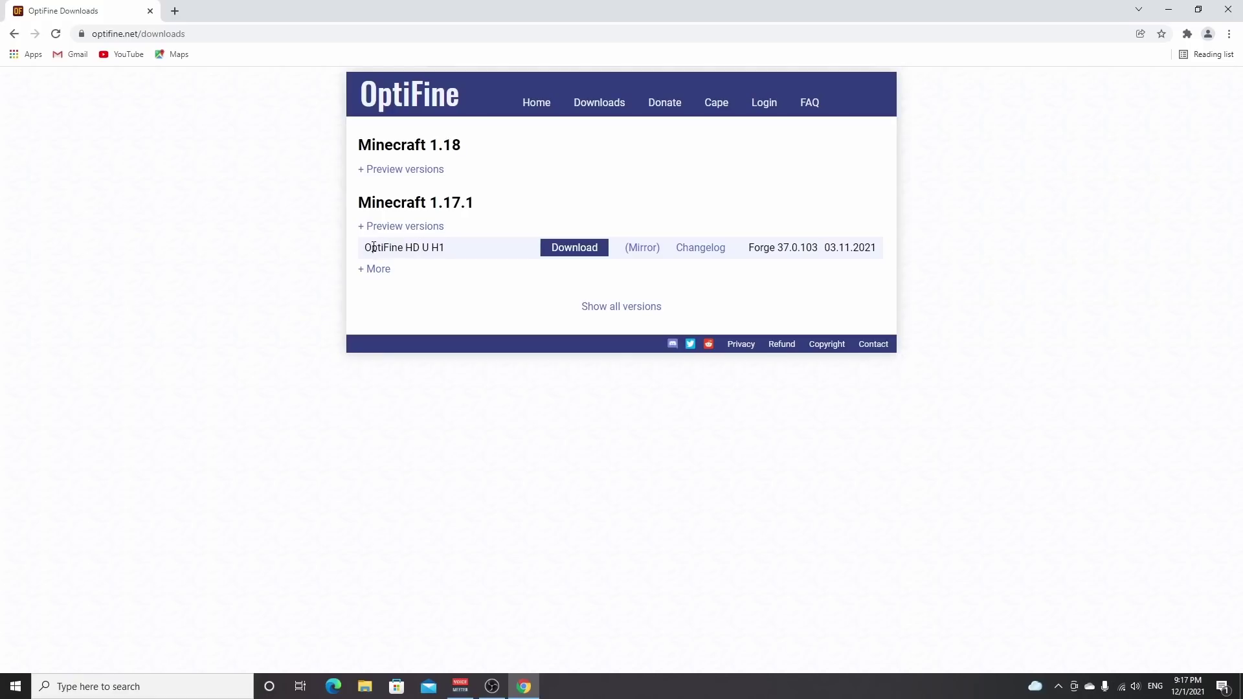
Download the Minecraft 1.18 preview version OptiFine HD U H3 pre4 and keep the jar file despite the browser's safety check.
click(373, 227)
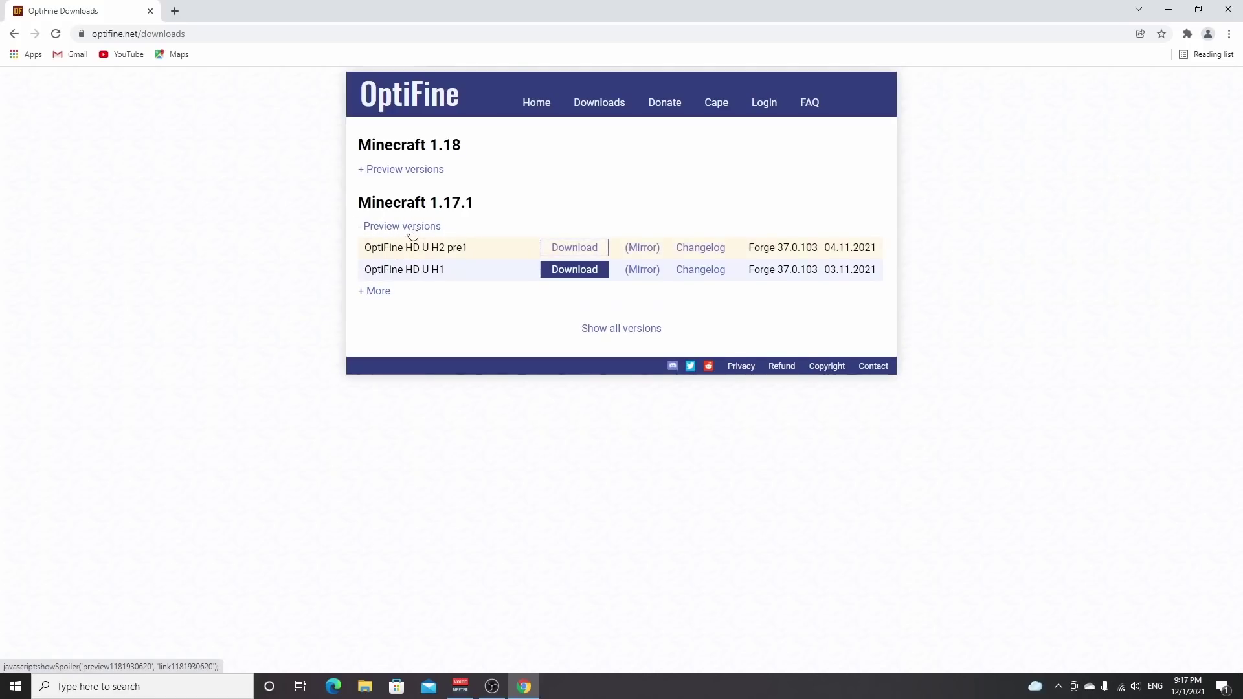
click(413, 228)
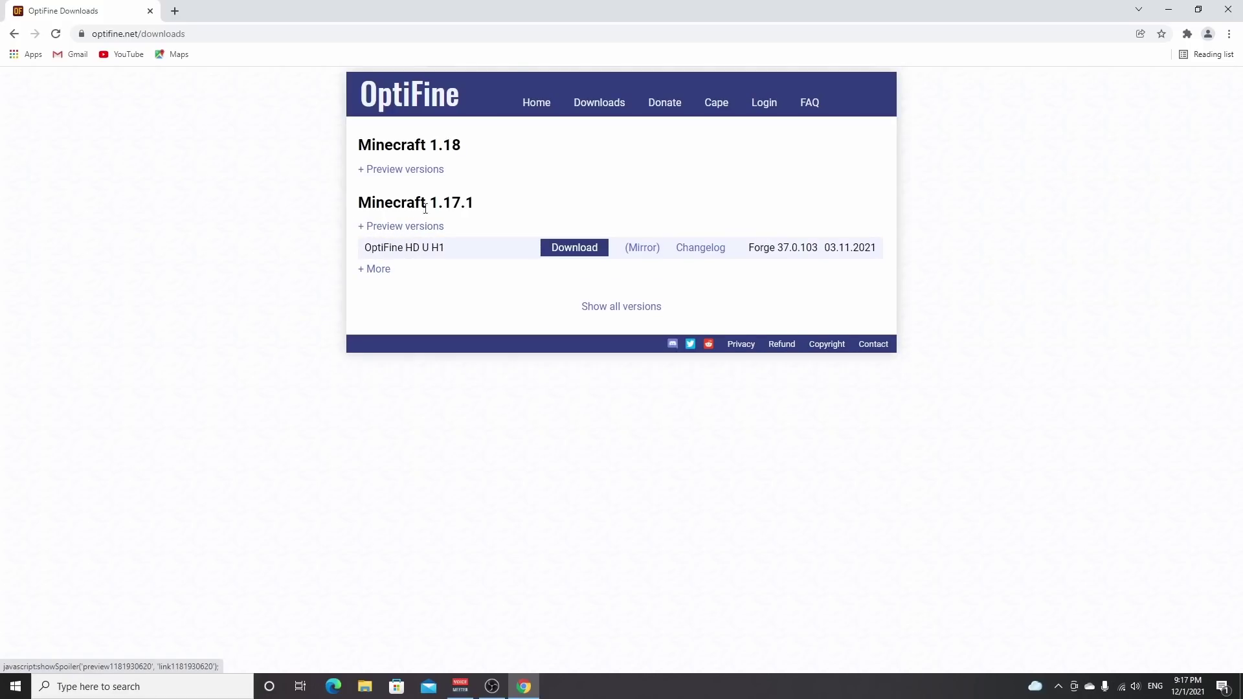
click(403, 175)
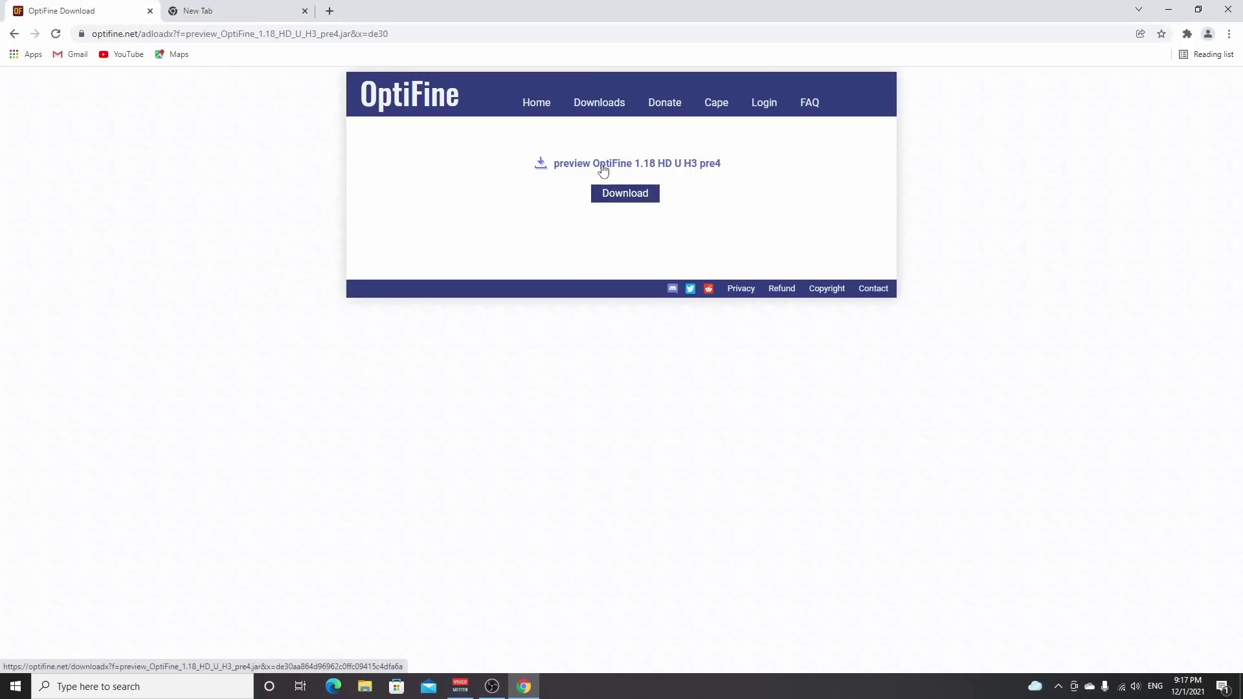
click(603, 170)
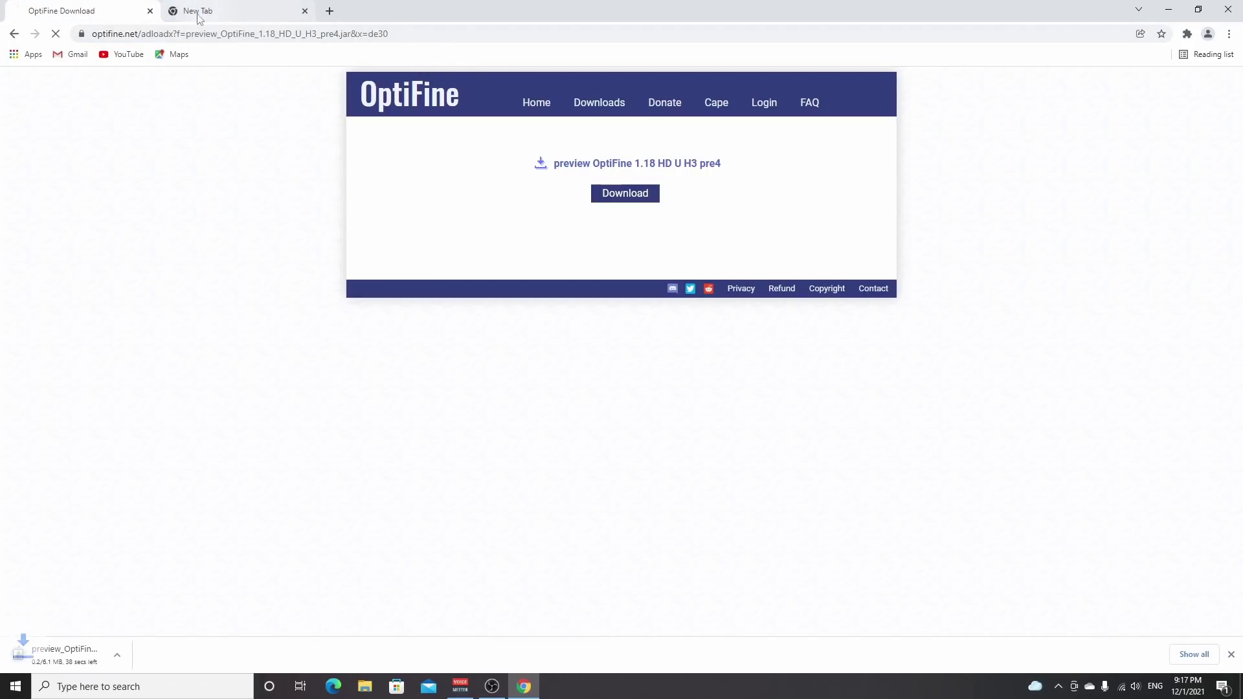
click(150, 11)
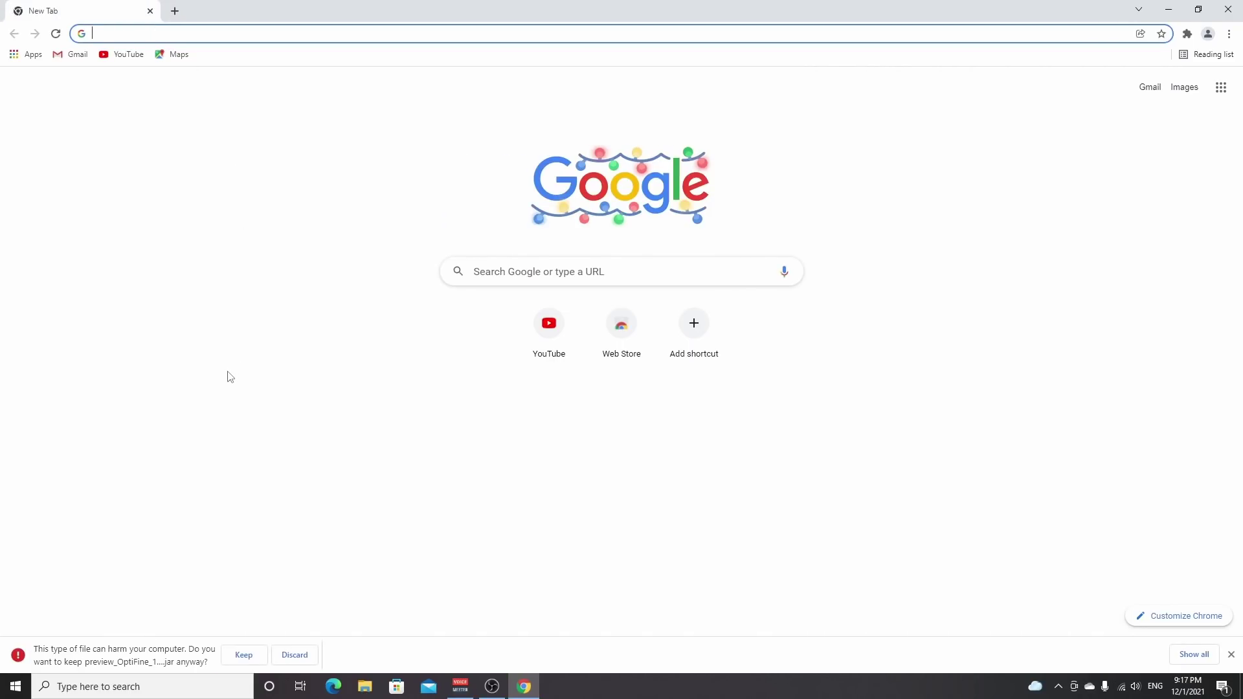
click(244, 655)
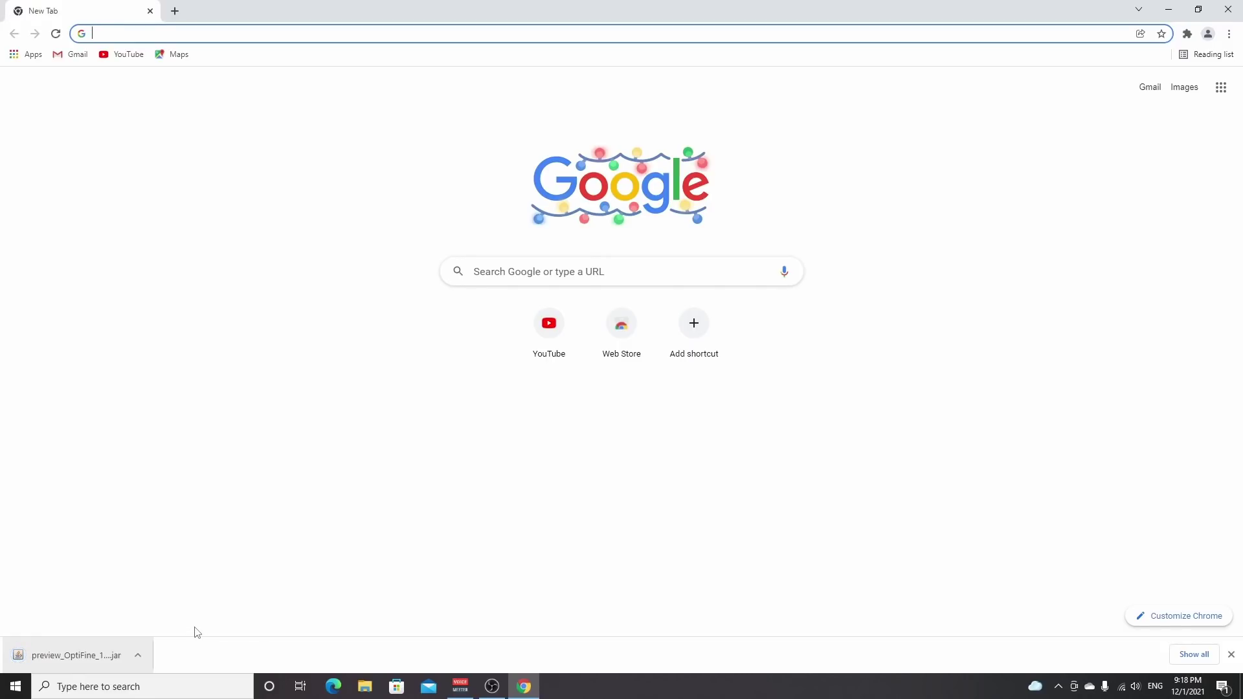
Run preview_OptiFine_1.18_HD_U_H3_pre4.jar from the browser's download list and close the installer without installing.
key(ctrl+j)
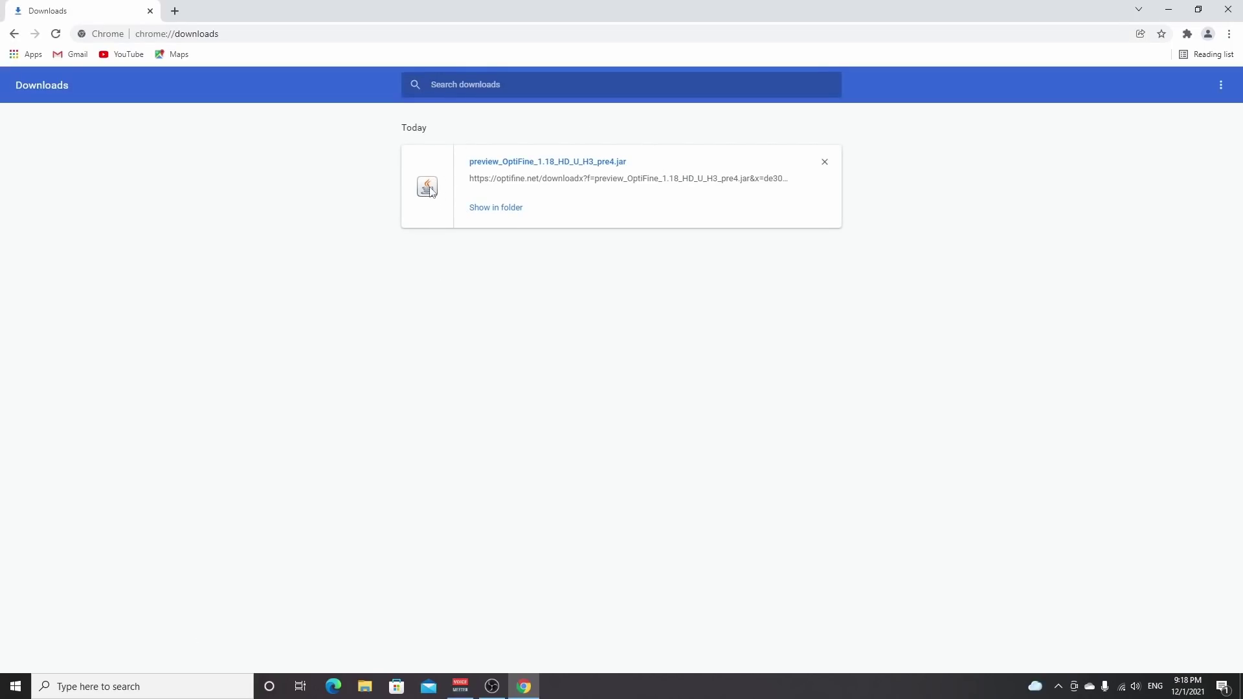
click(536, 165)
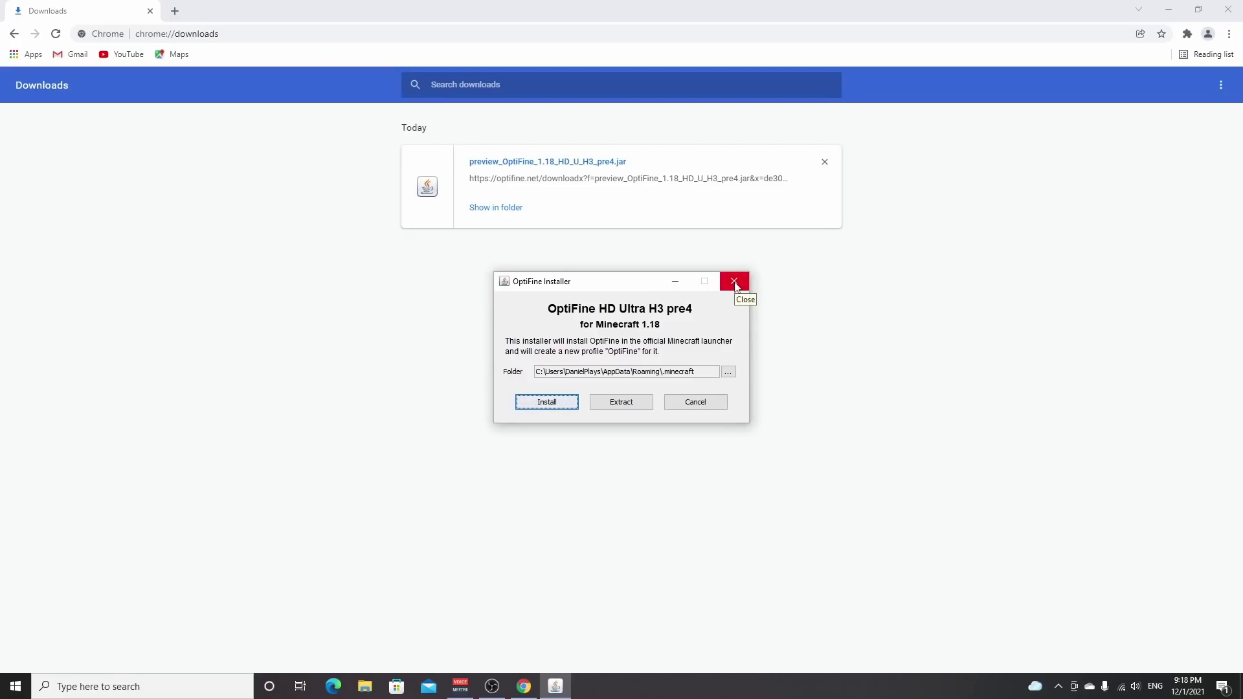
click(736, 282)
Locate the downloaded OptiFine jar in its folder and open it with Java(TM) Platform SE binary.
click(496, 208)
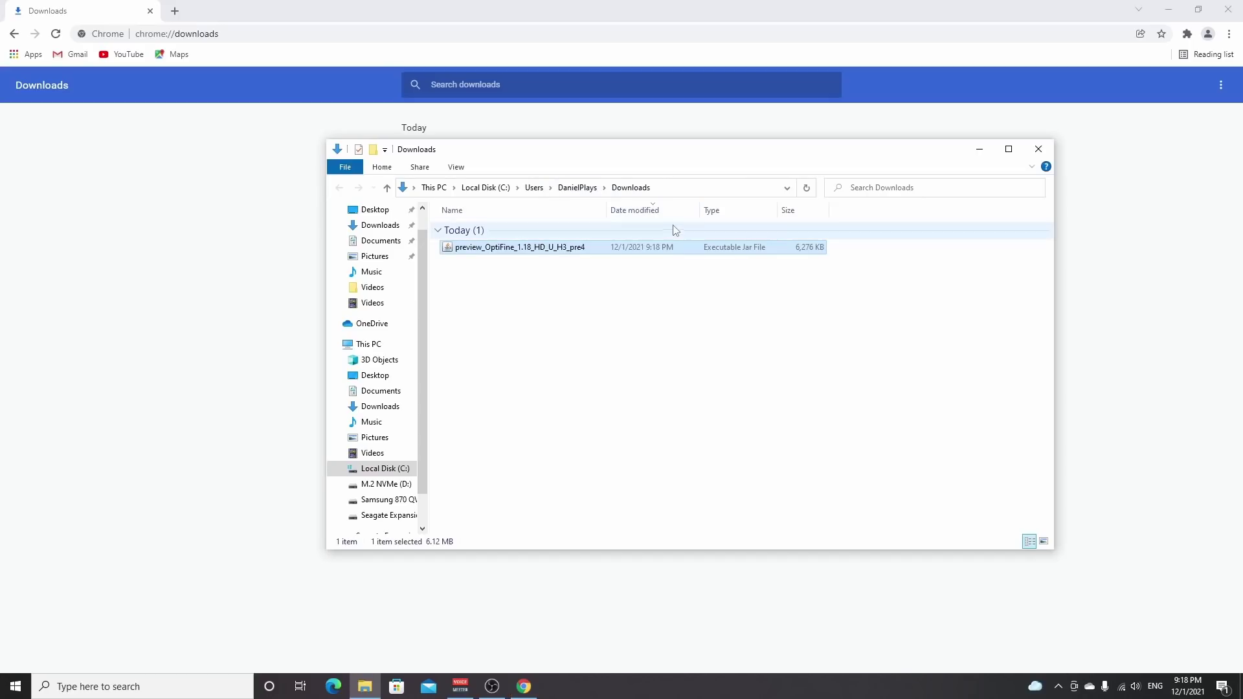
right_click(508, 249)
mouse_move(615, 343)
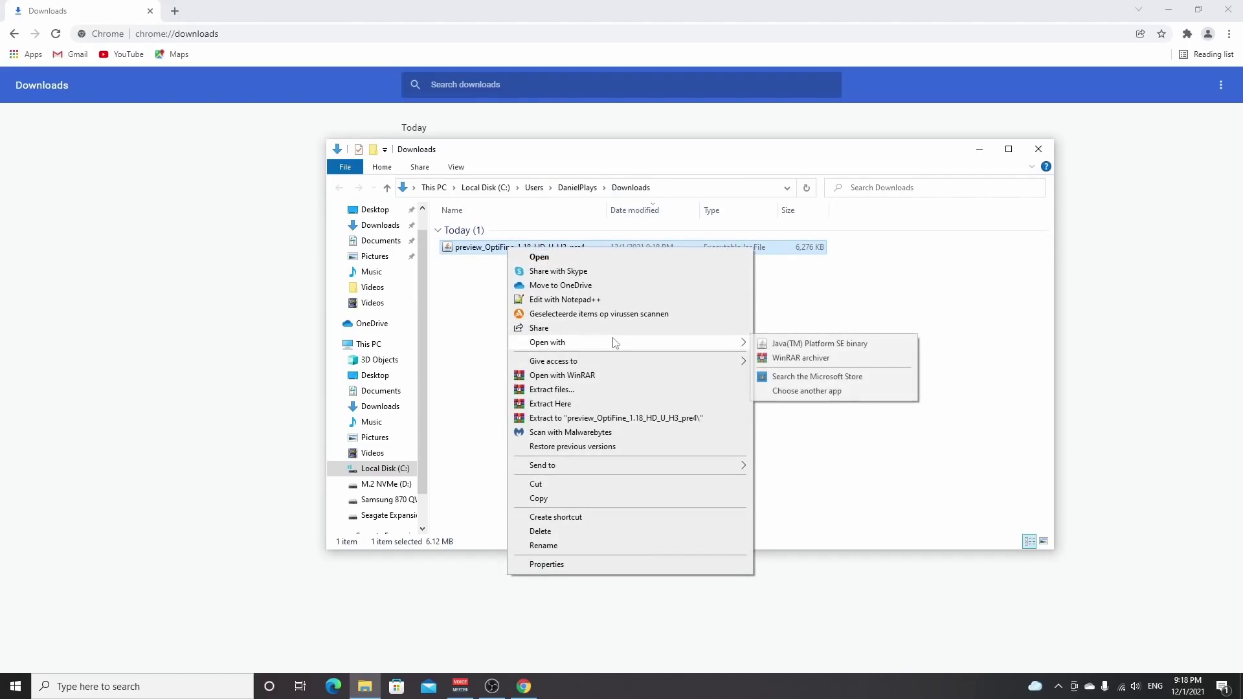
click(833, 347)
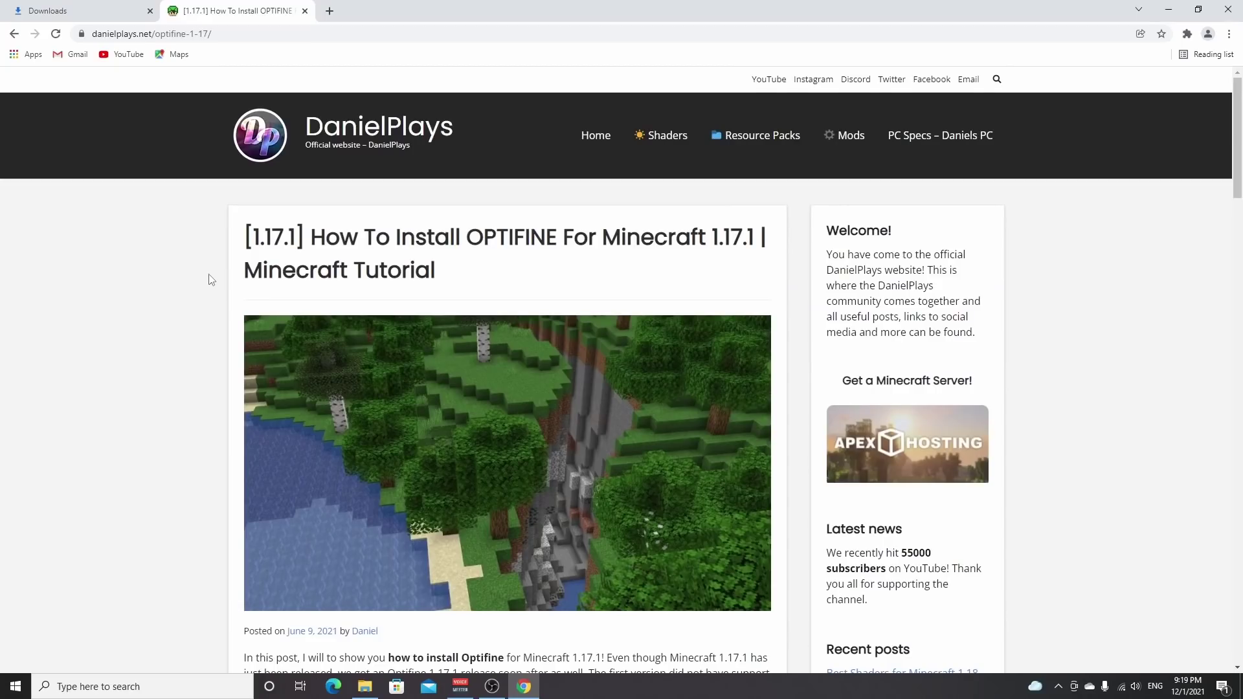
Open the Jarfix 3.0.0 link from the OptiFine article in a new tab and switch to it.
scroll(209, 279, down, 6)
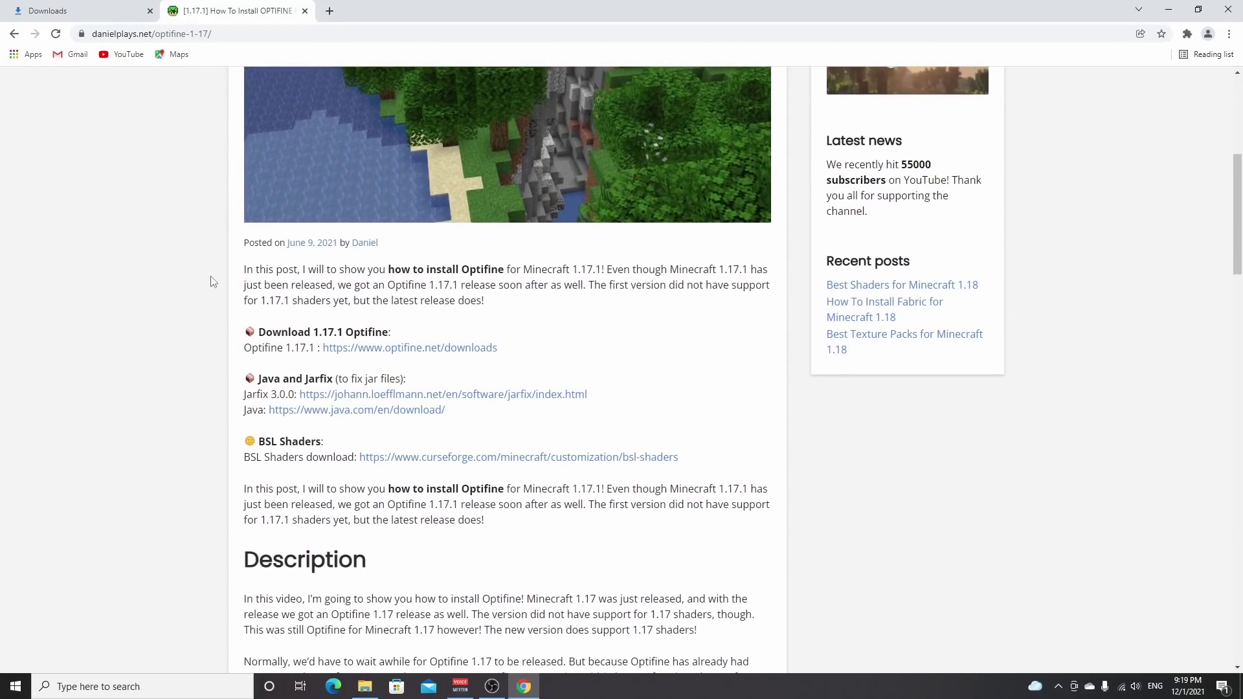
scroll(214, 282, down, 1)
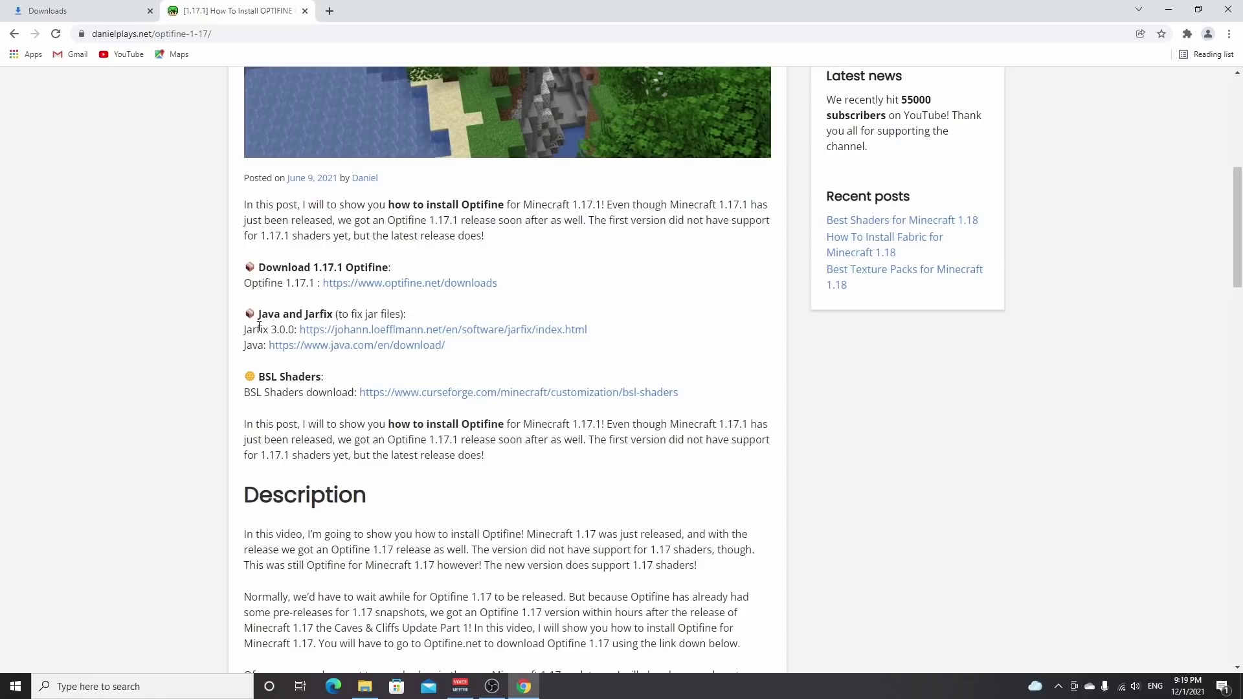
right_click(407, 334)
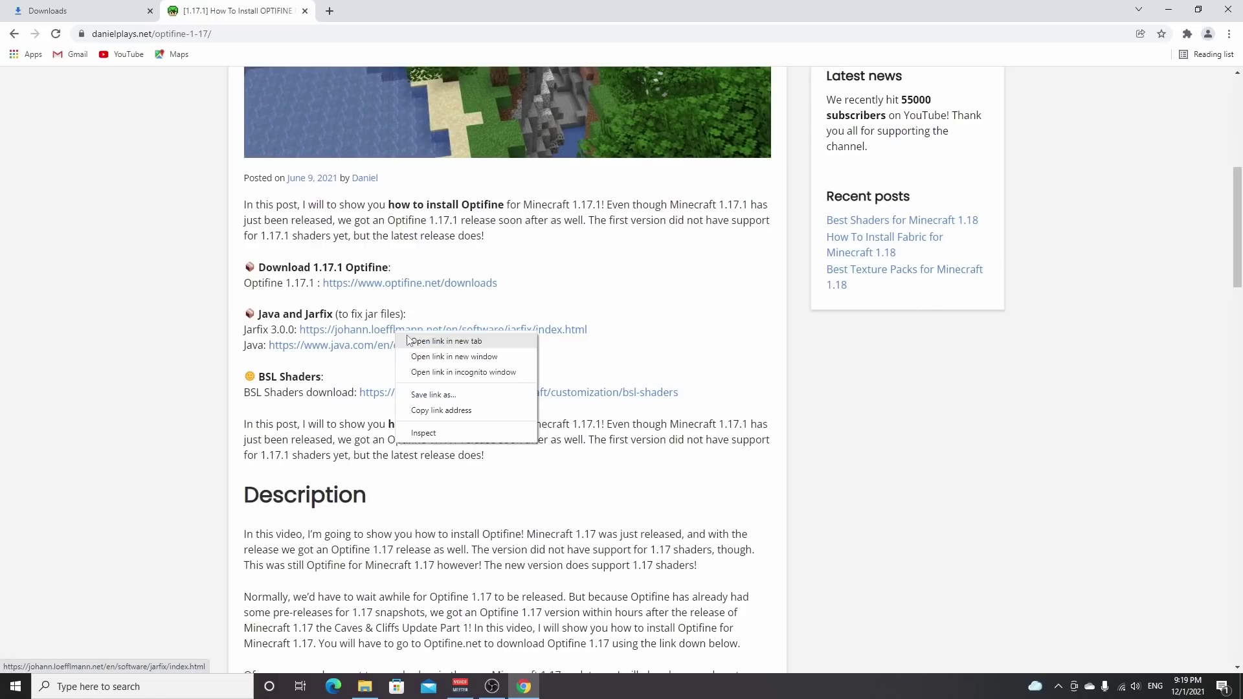
click(447, 339)
click(390, 12)
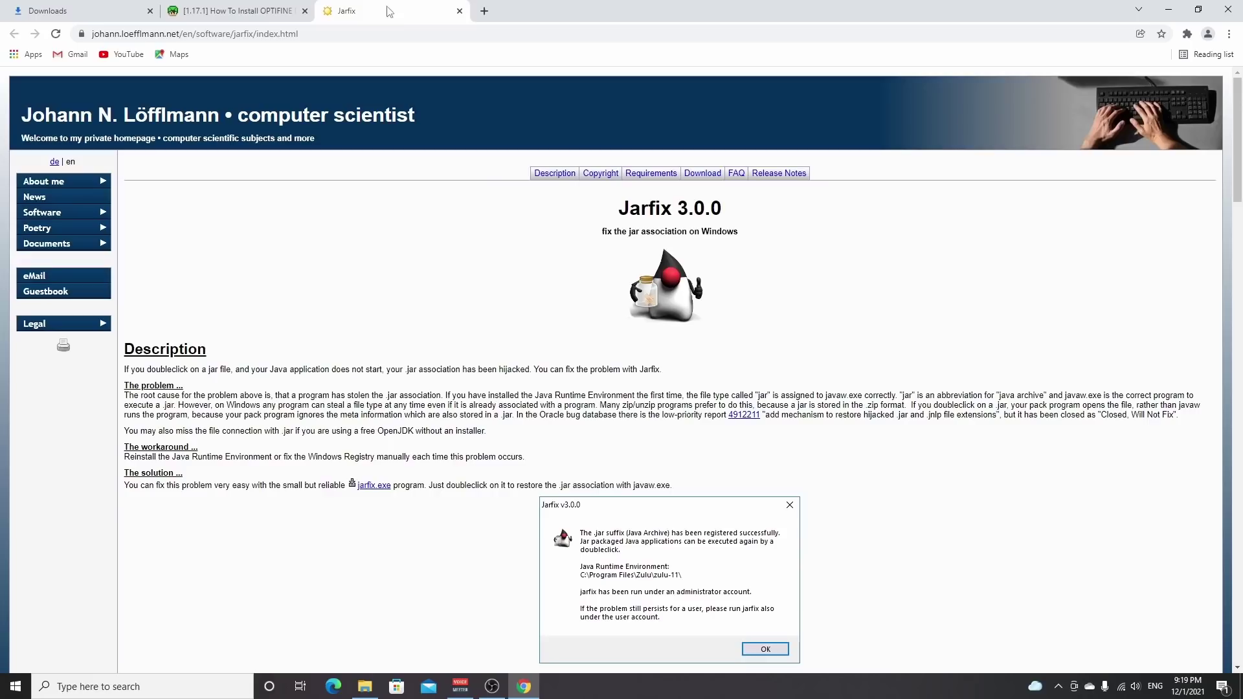
Download and run jarfix.exe to restore the .jar file association, and return to the OptiFine article.
click(374, 487)
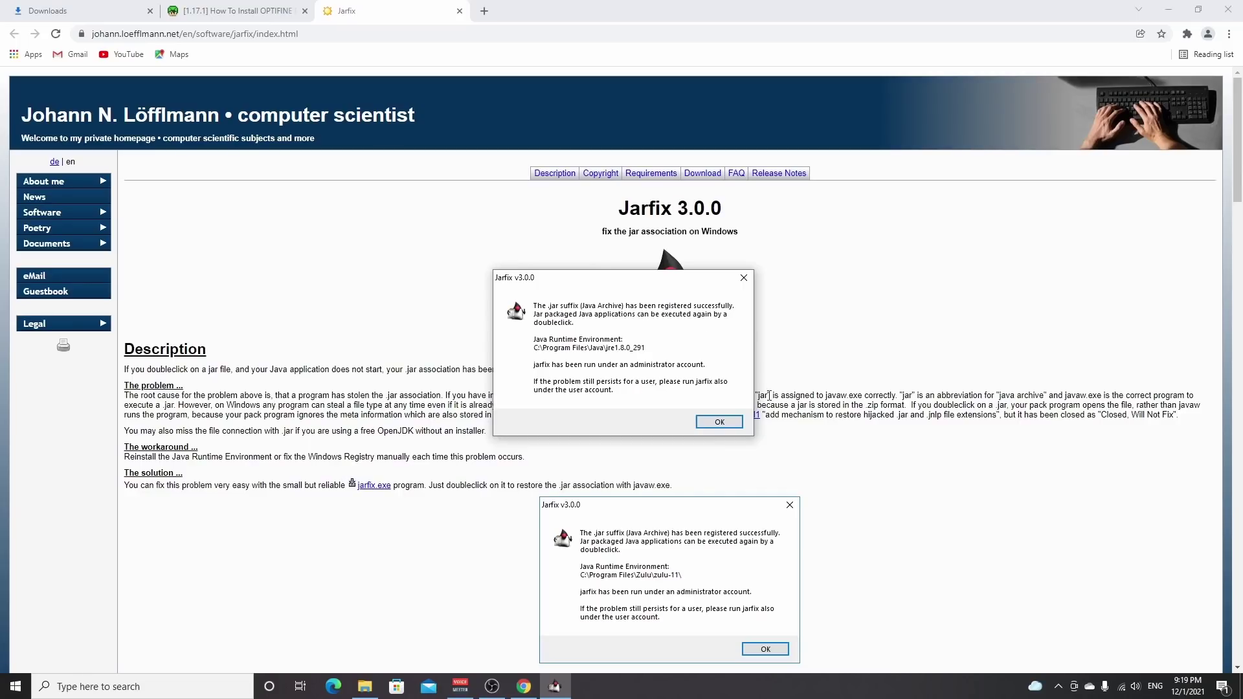
click(744, 278)
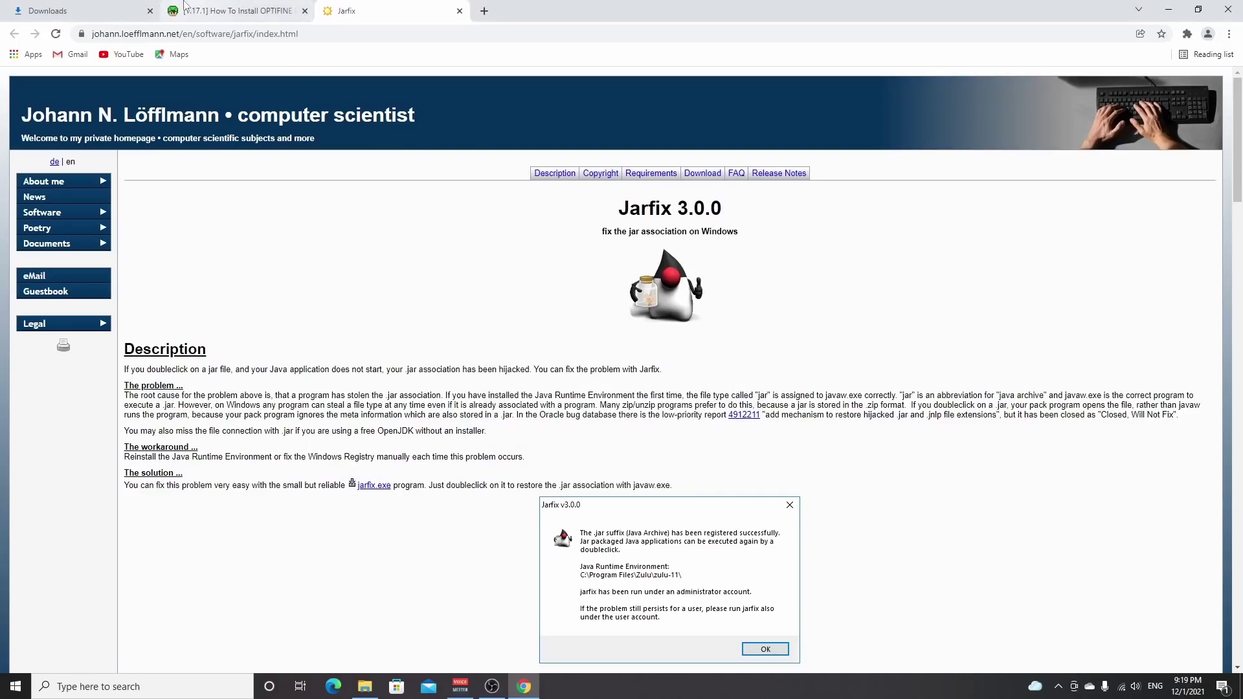
click(230, 11)
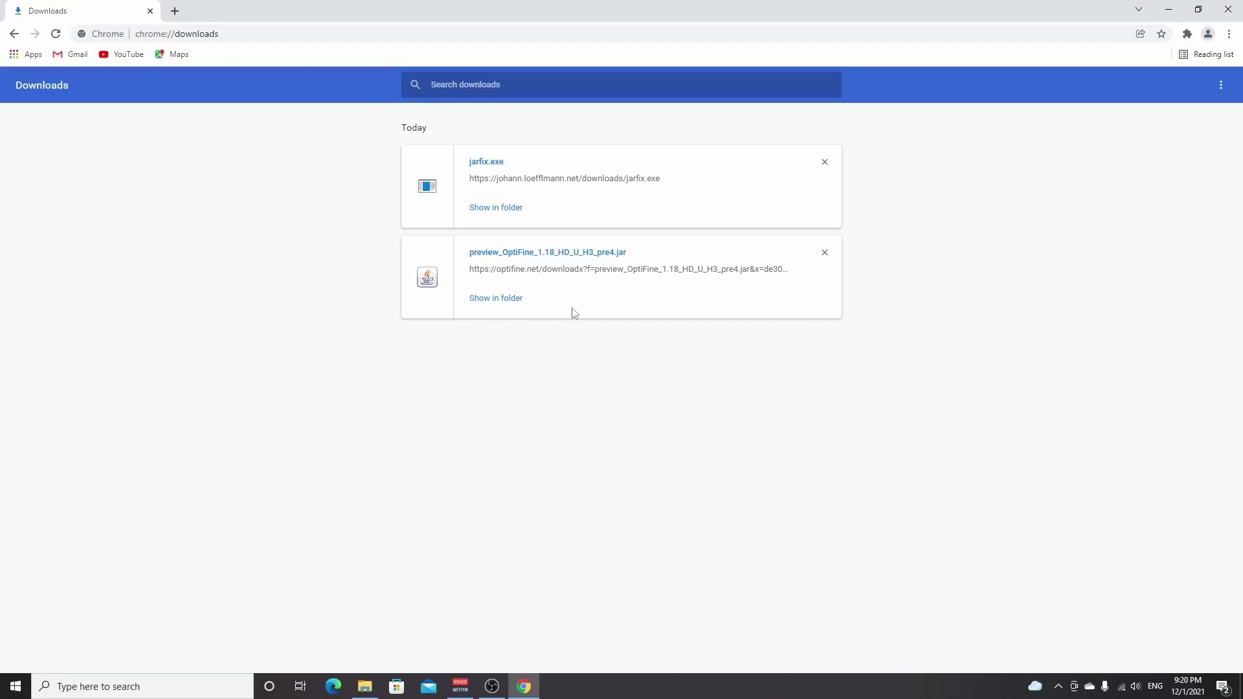
Run the downloaded OptiFine 1.18 jar and install OptiFine HD Ultra H3 pre4 into the .minecraft folder.
click(554, 254)
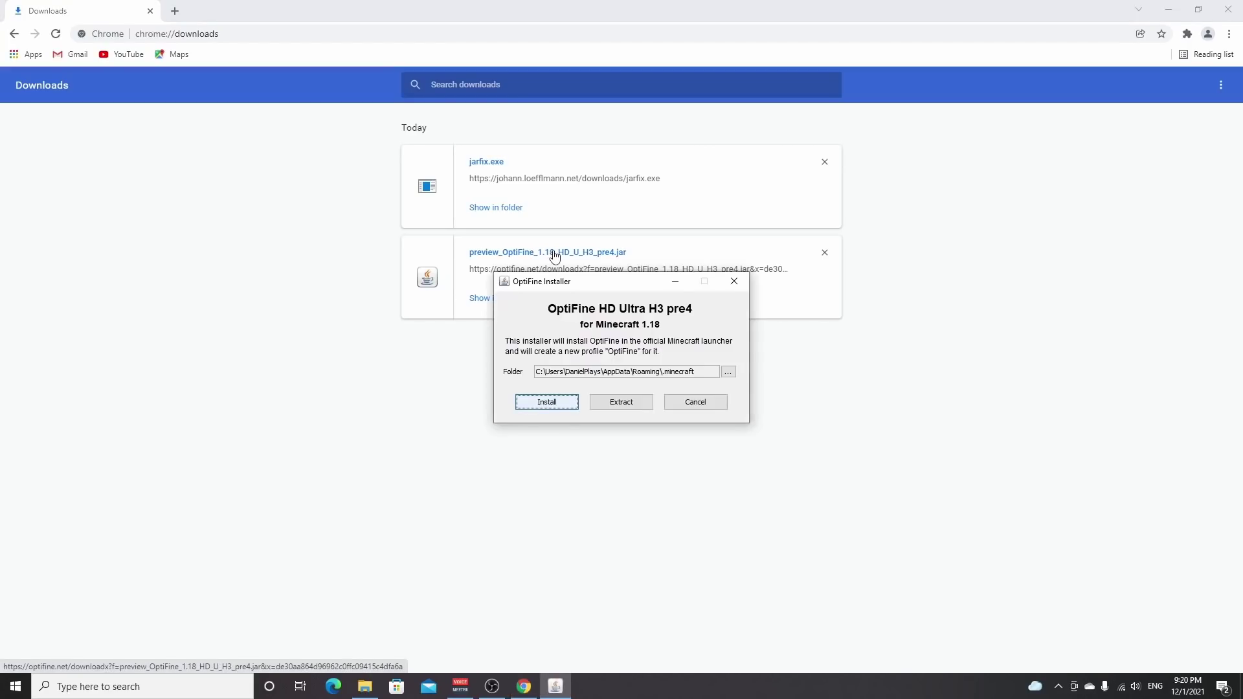
click(546, 407)
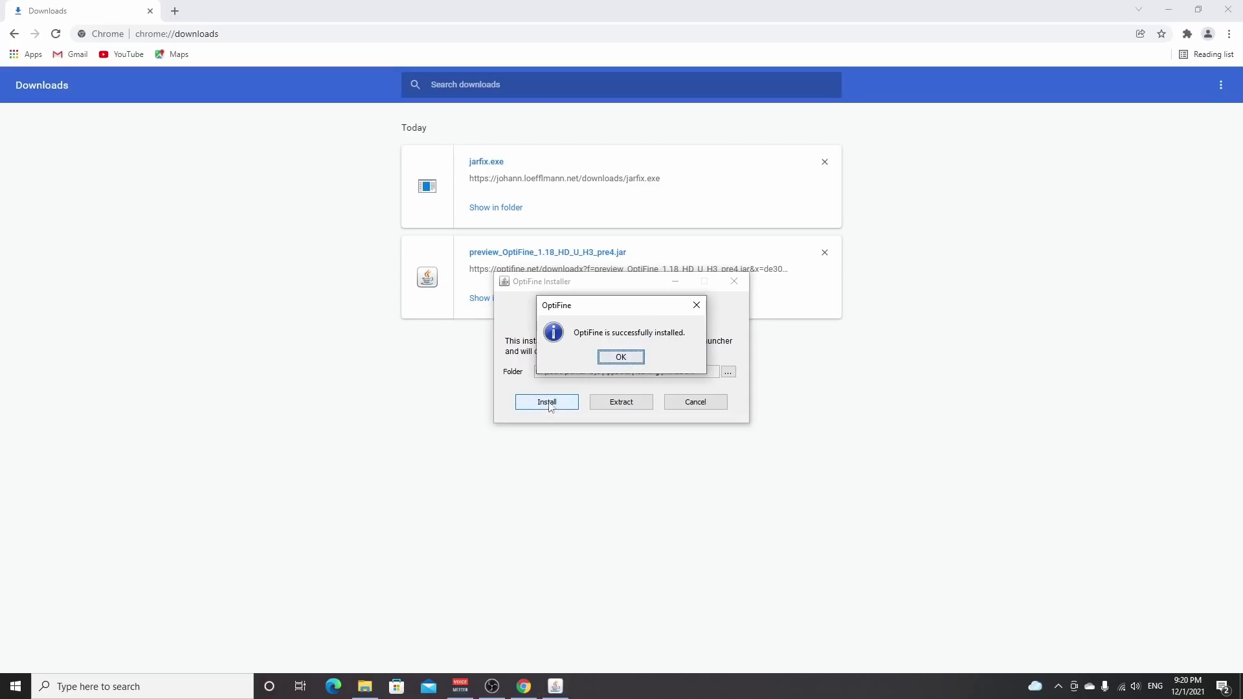
click(622, 360)
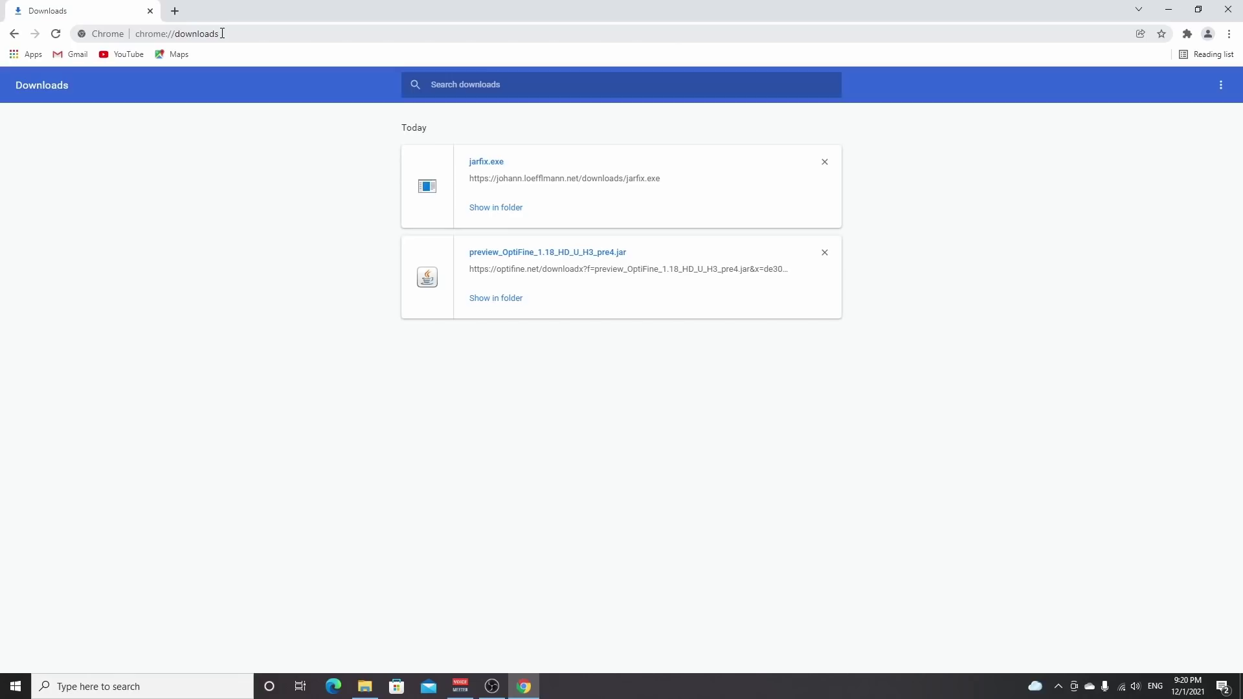
Open the DrDestens McShaders page on CurseForge and download its recent file for Minecraft 1.17.
click(222, 33)
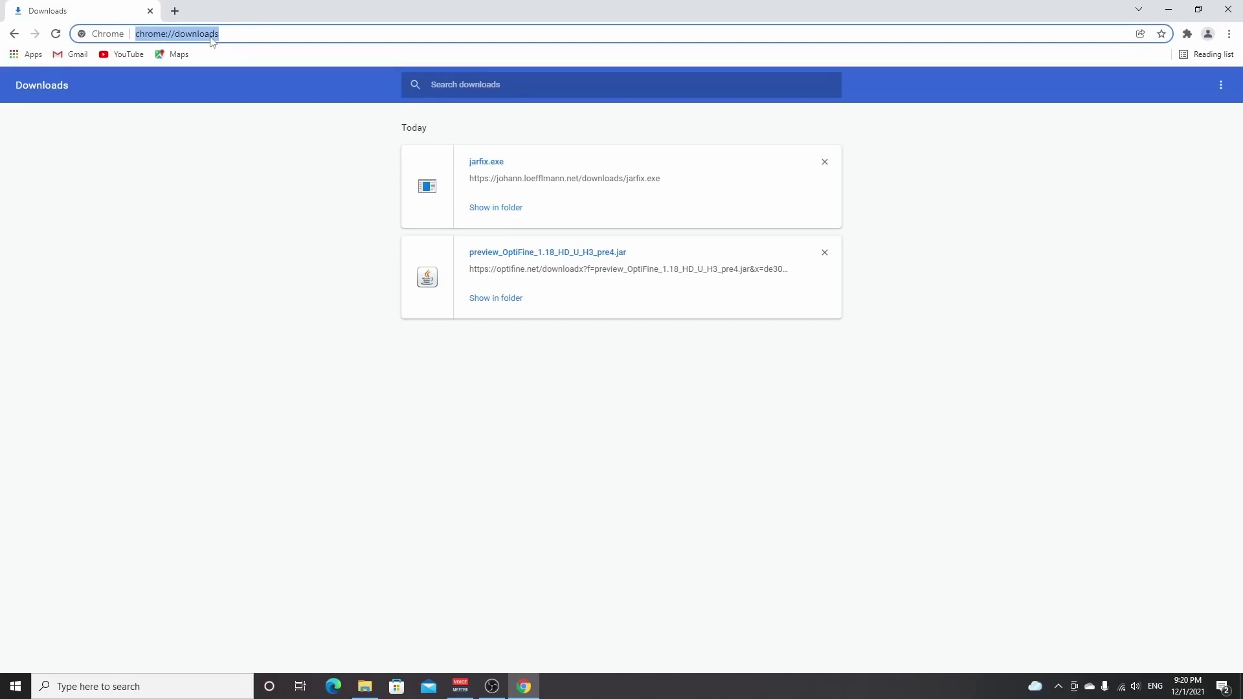
text(drdestens )
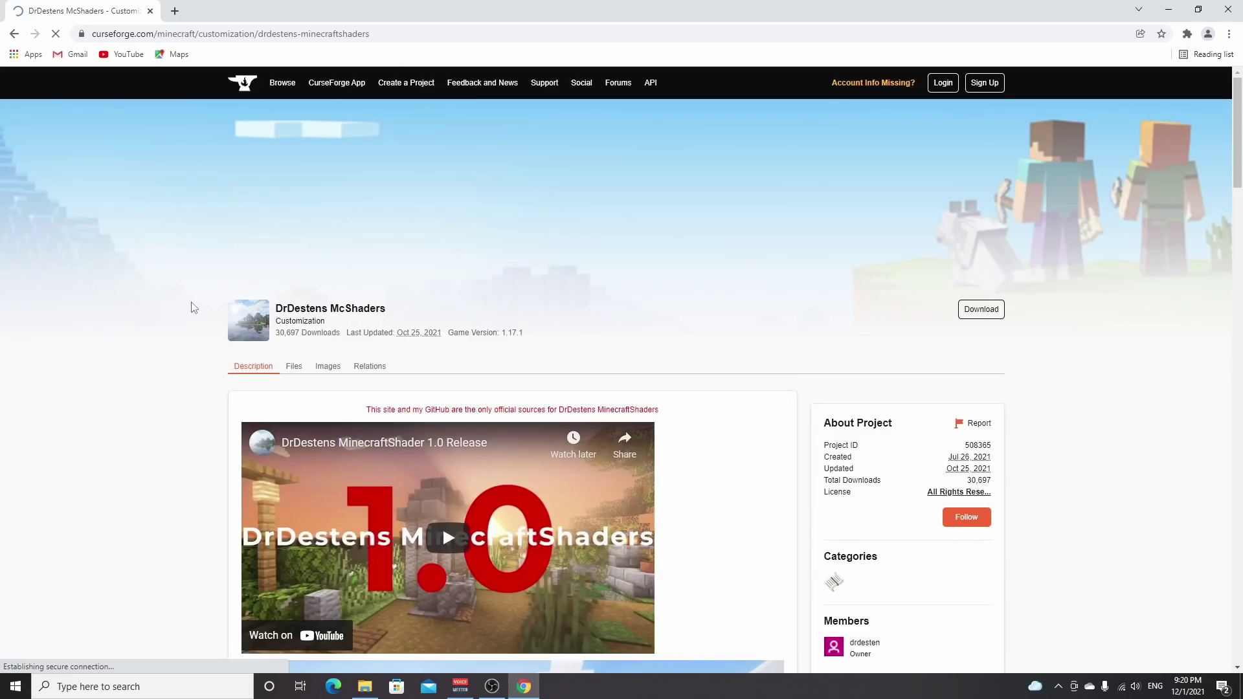
scroll(744, 389, down, 3)
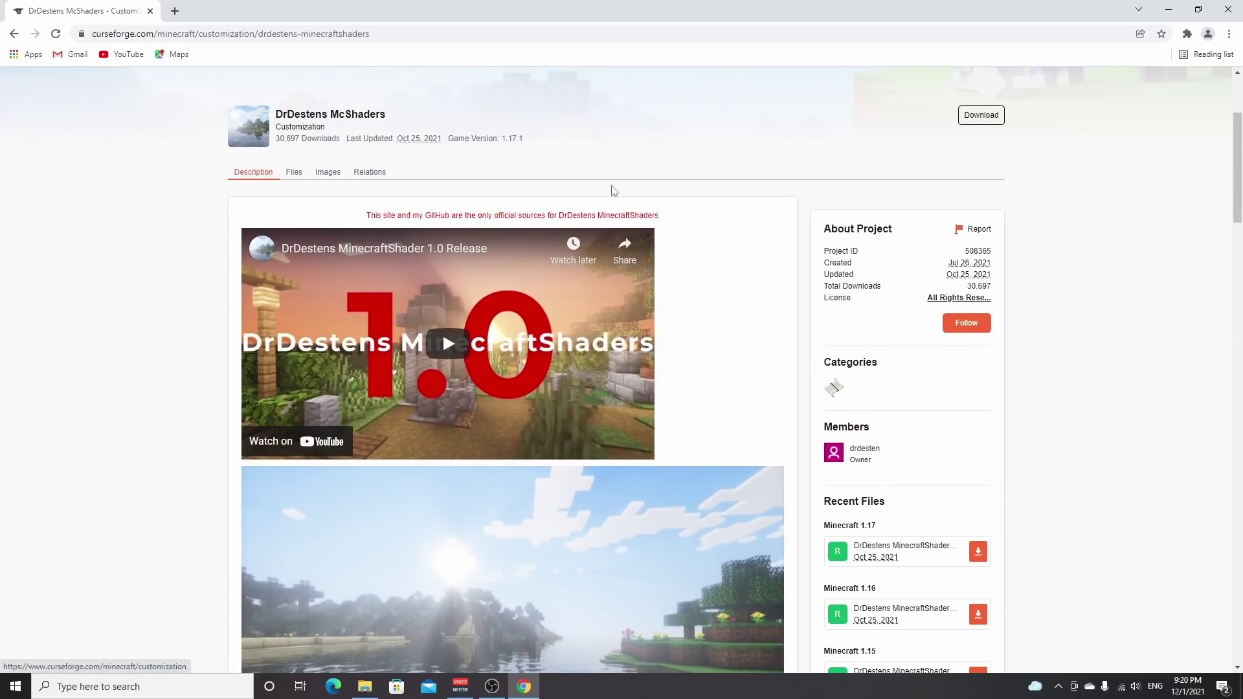
scroll(894, 221, down, 4)
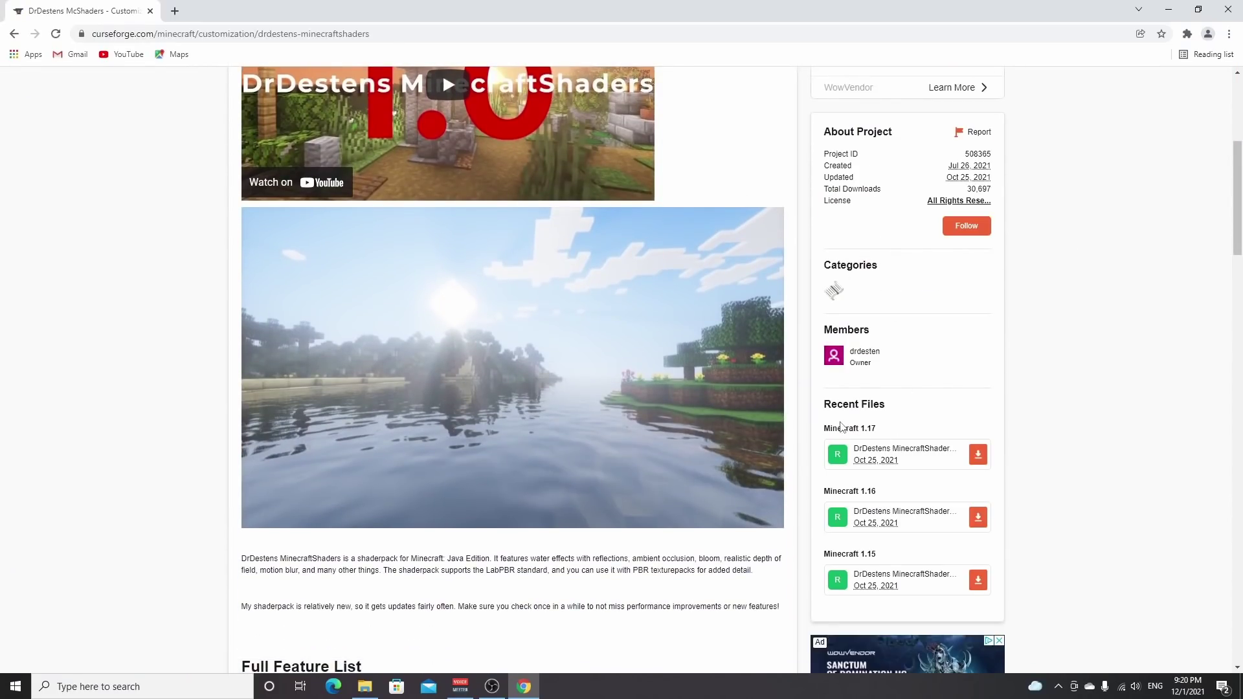
scroll(844, 428, down, 1)
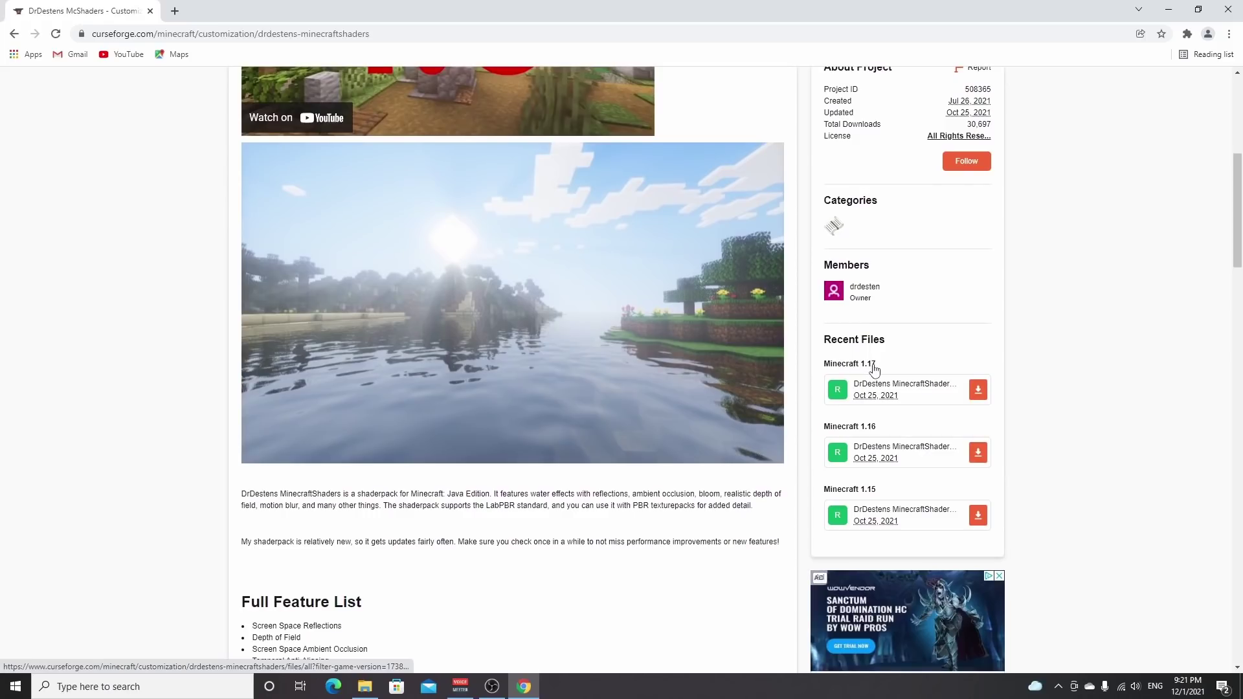
click(978, 390)
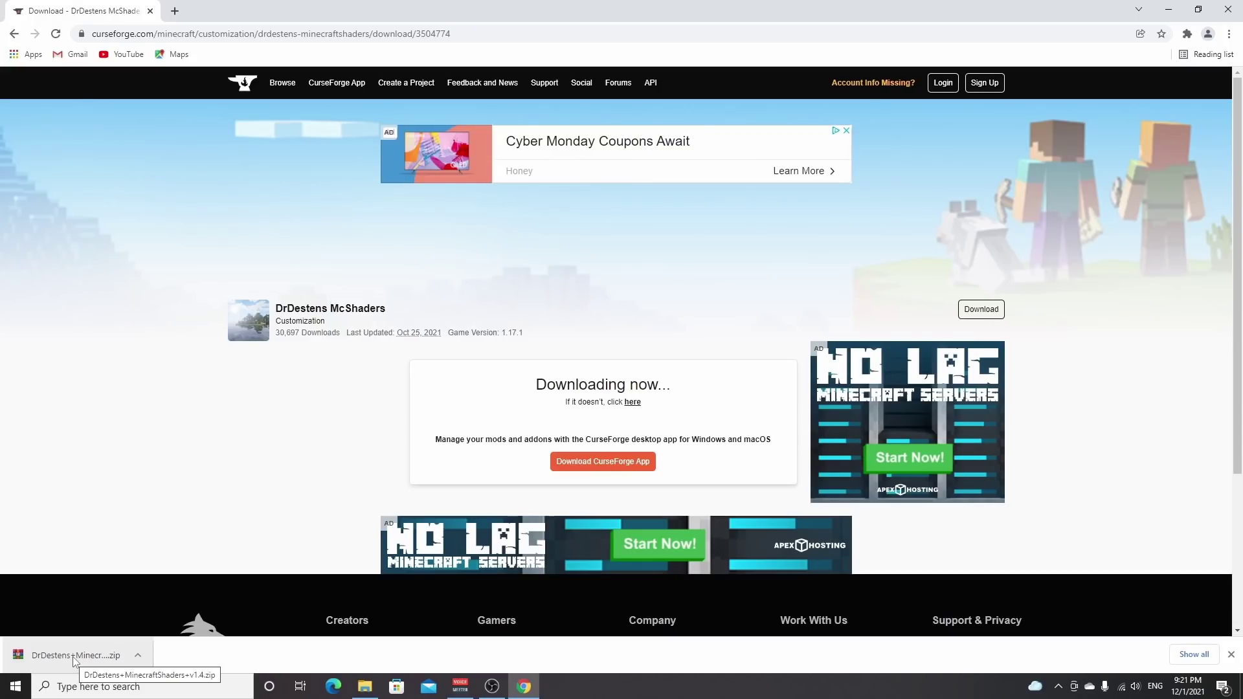
scroll(272, 632, down, 1)
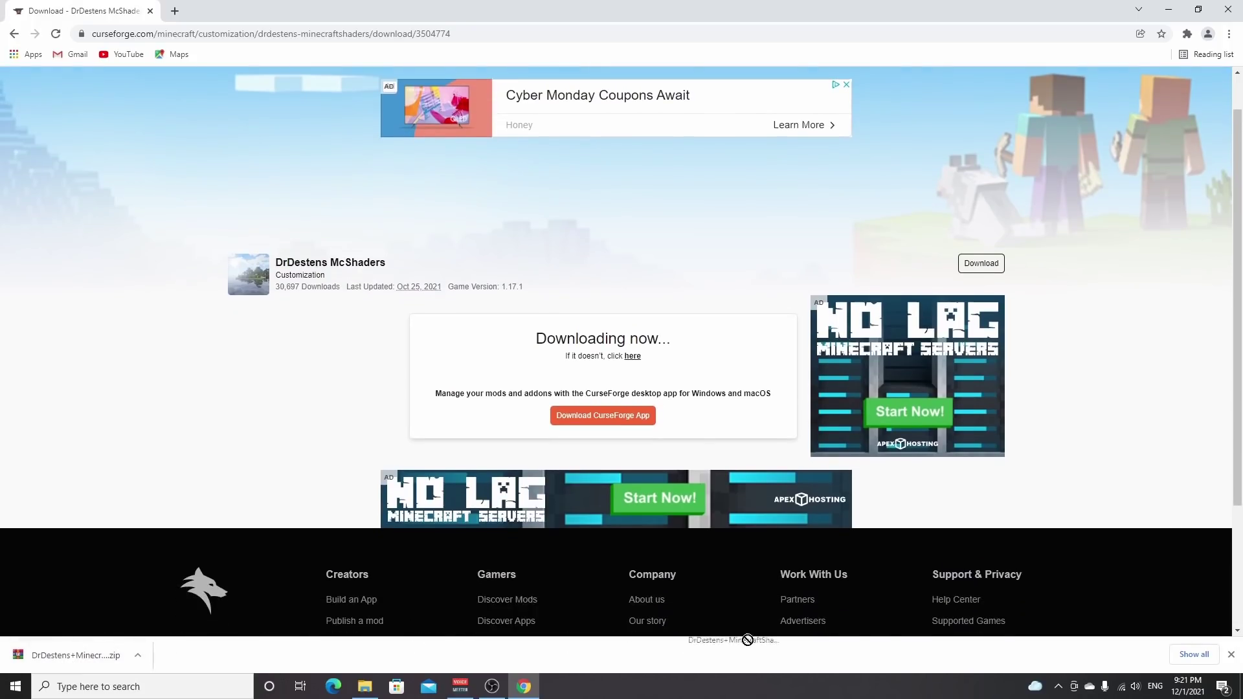
Move the downloaded DrDestens shader zip from the browser's downloads to the desktop.
click(1239, 687)
drag(1238, 688, 52, 95)
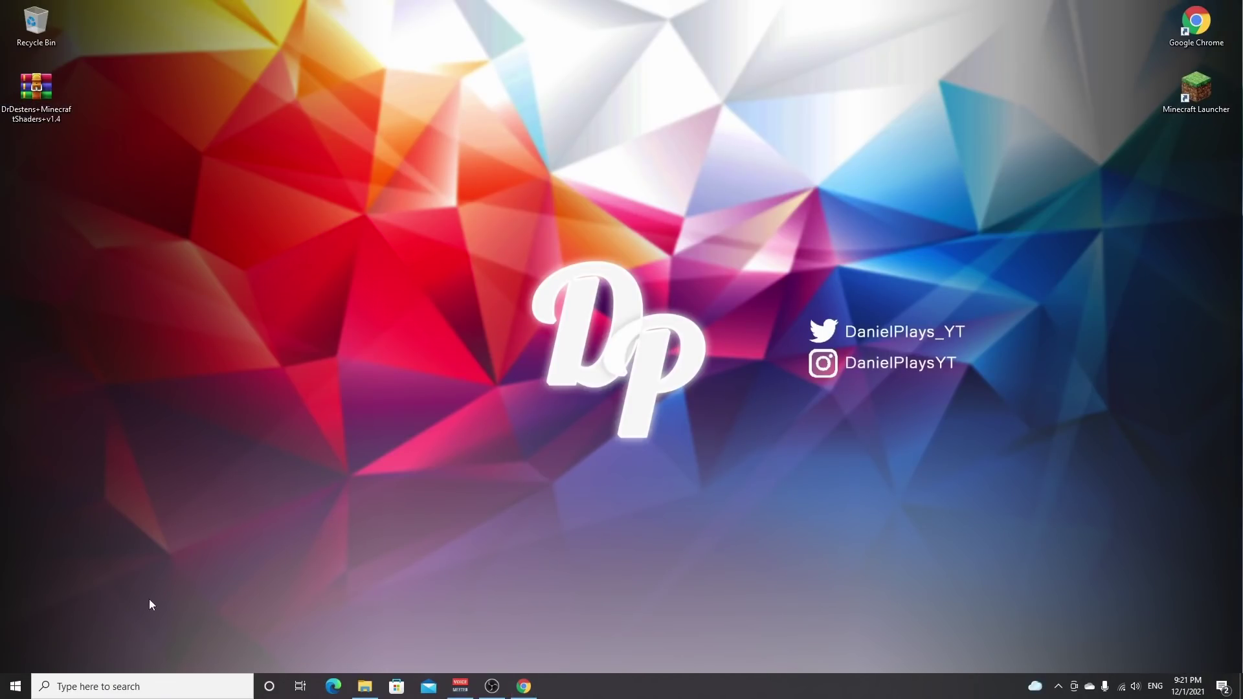
Search Windows for %appdata%, open the Roaming folder, and go into its .minecraft folder.
click(135, 687)
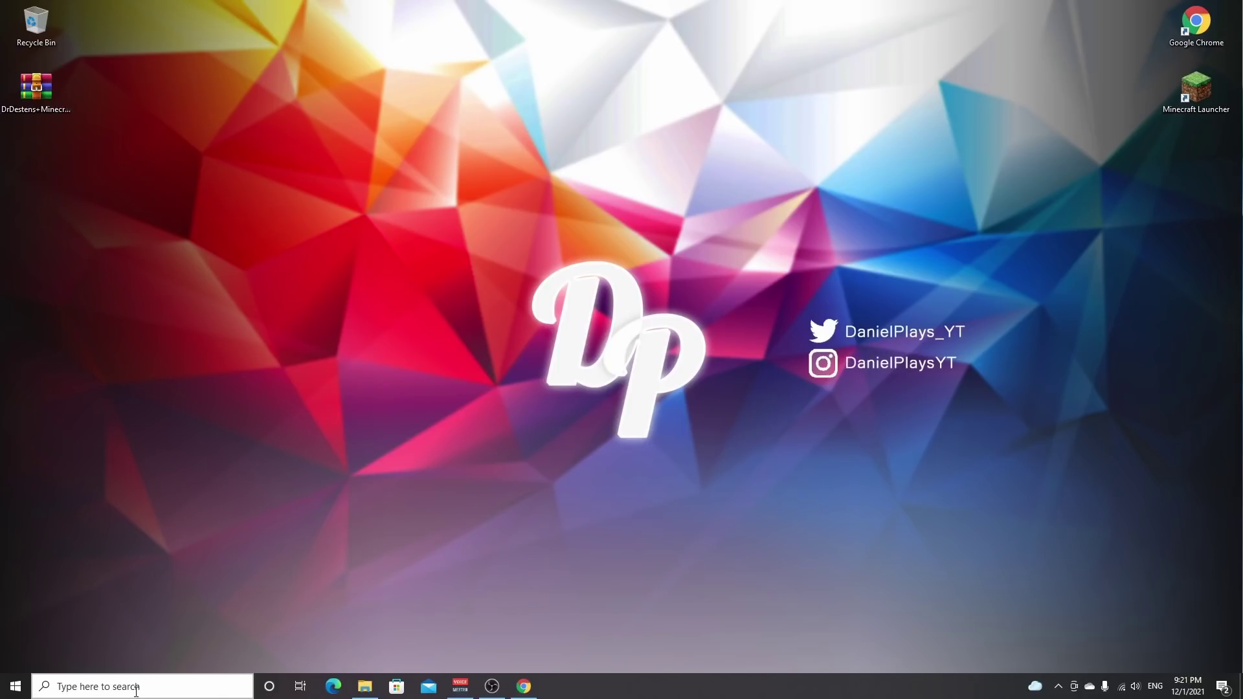
text(%appdata%)
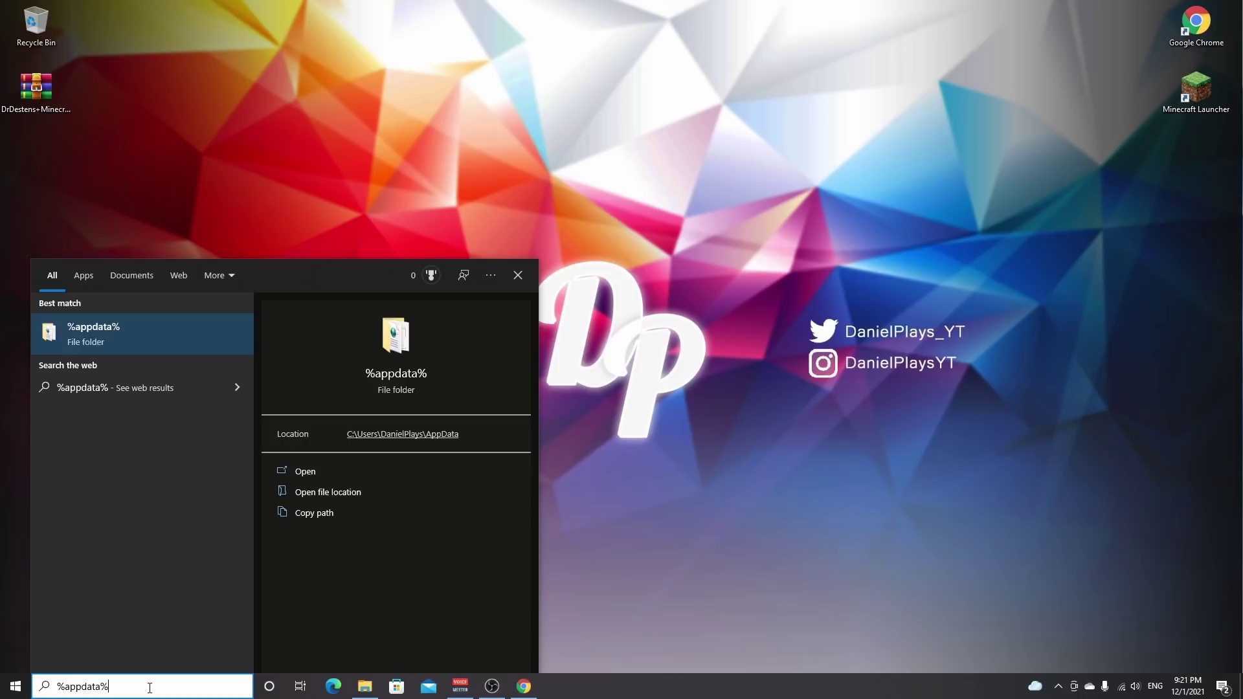
key(Return)
click(513, 249)
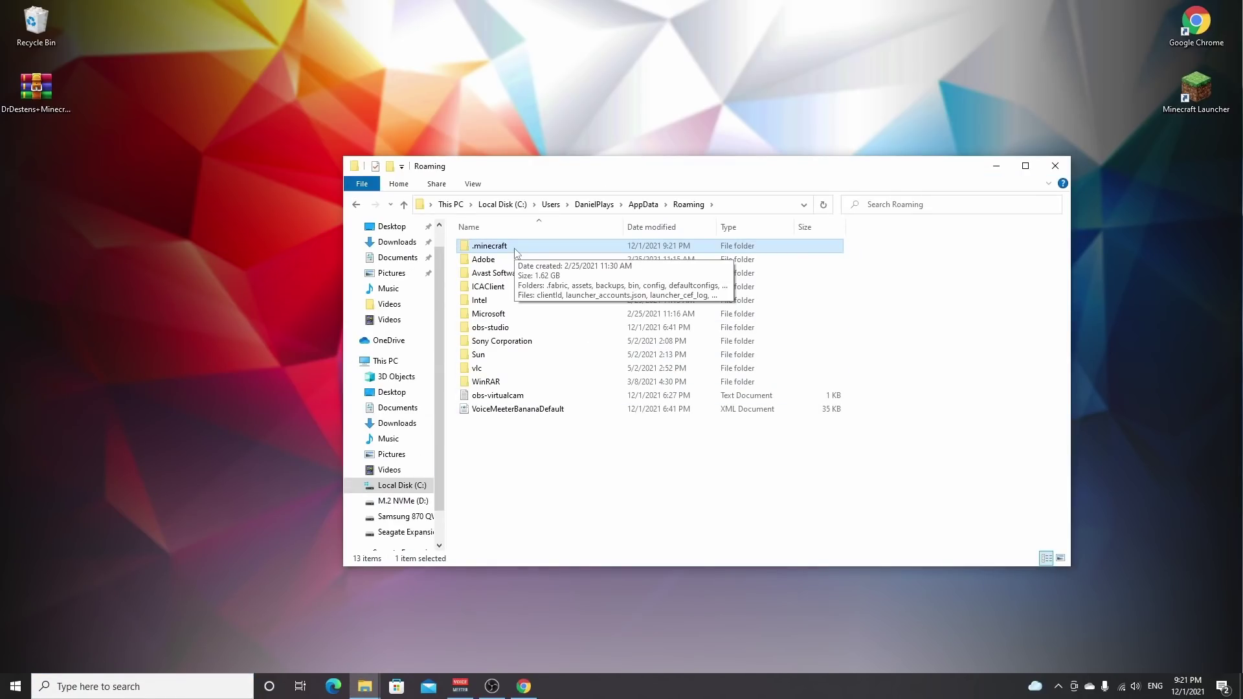
double_click(515, 250)
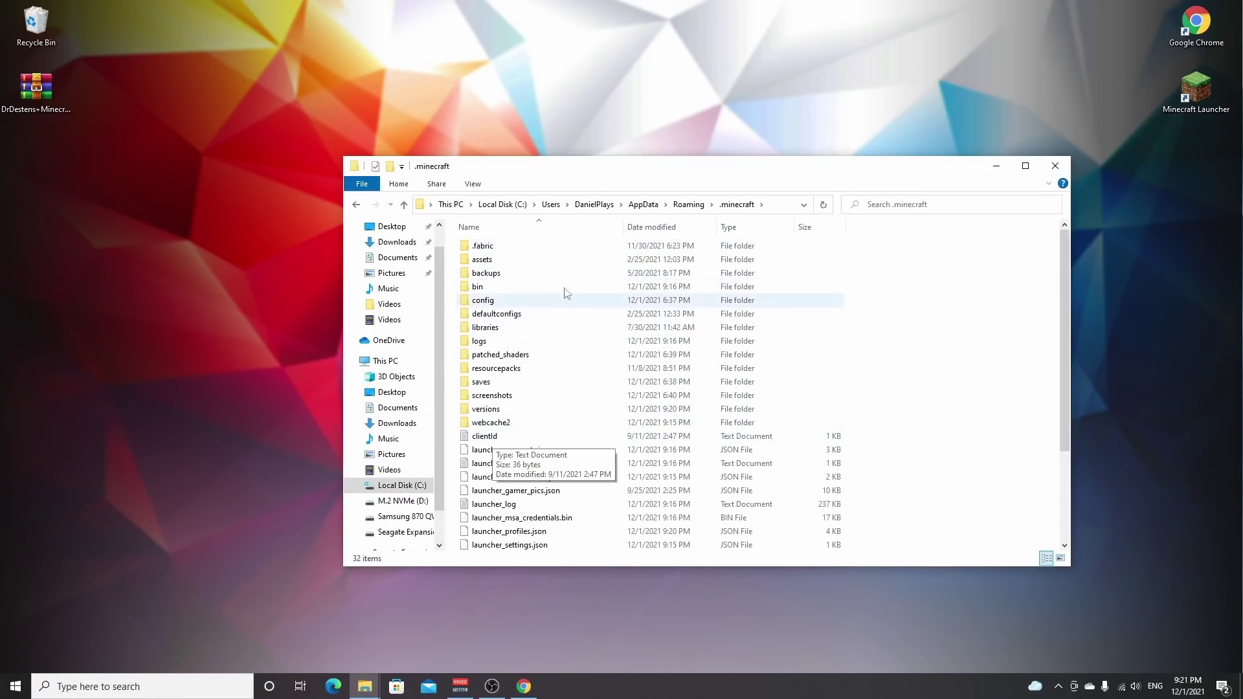
scroll(536, 363, down, 3)
scroll(535, 370, up, 3)
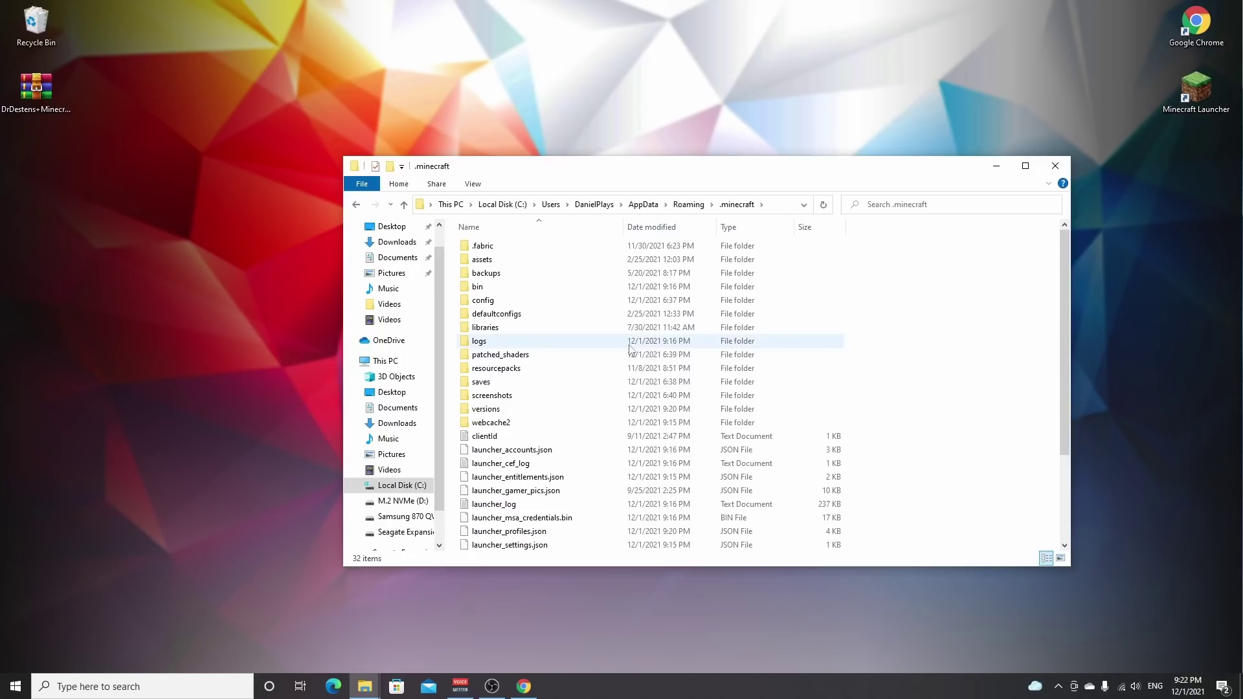
Create a new folder named shaderpacks inside the .minecraft folder.
right_click(897, 316)
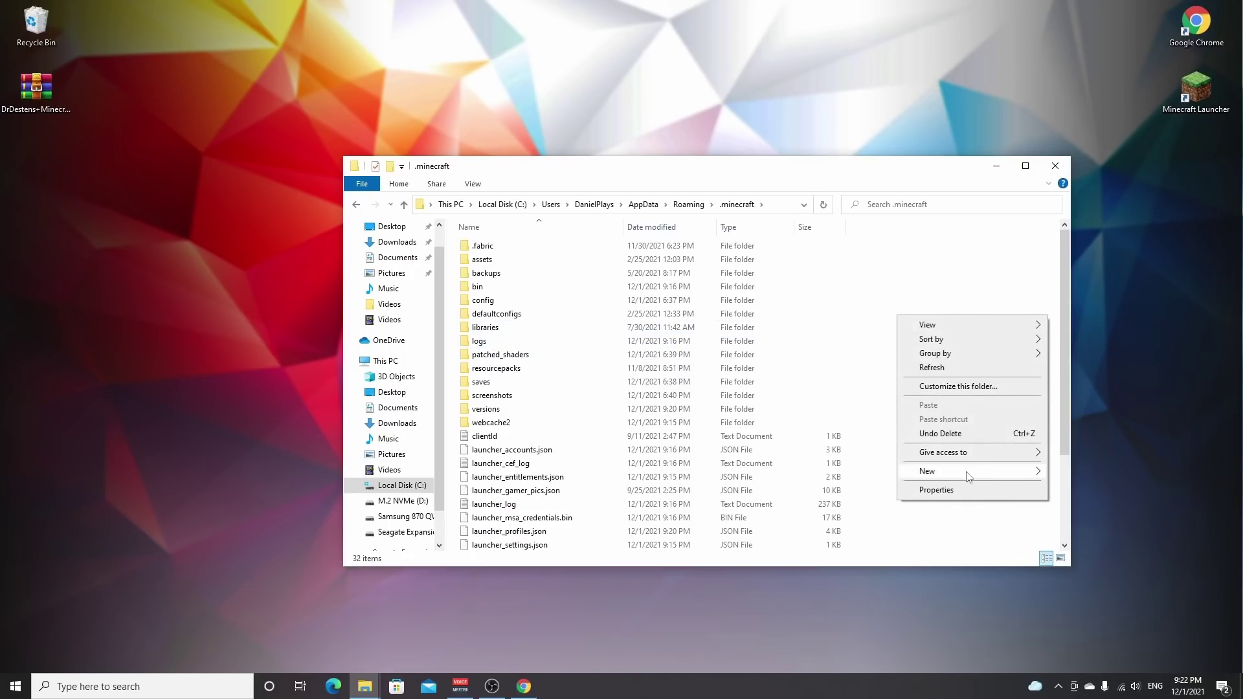
mouse_move(970, 477)
click(835, 473)
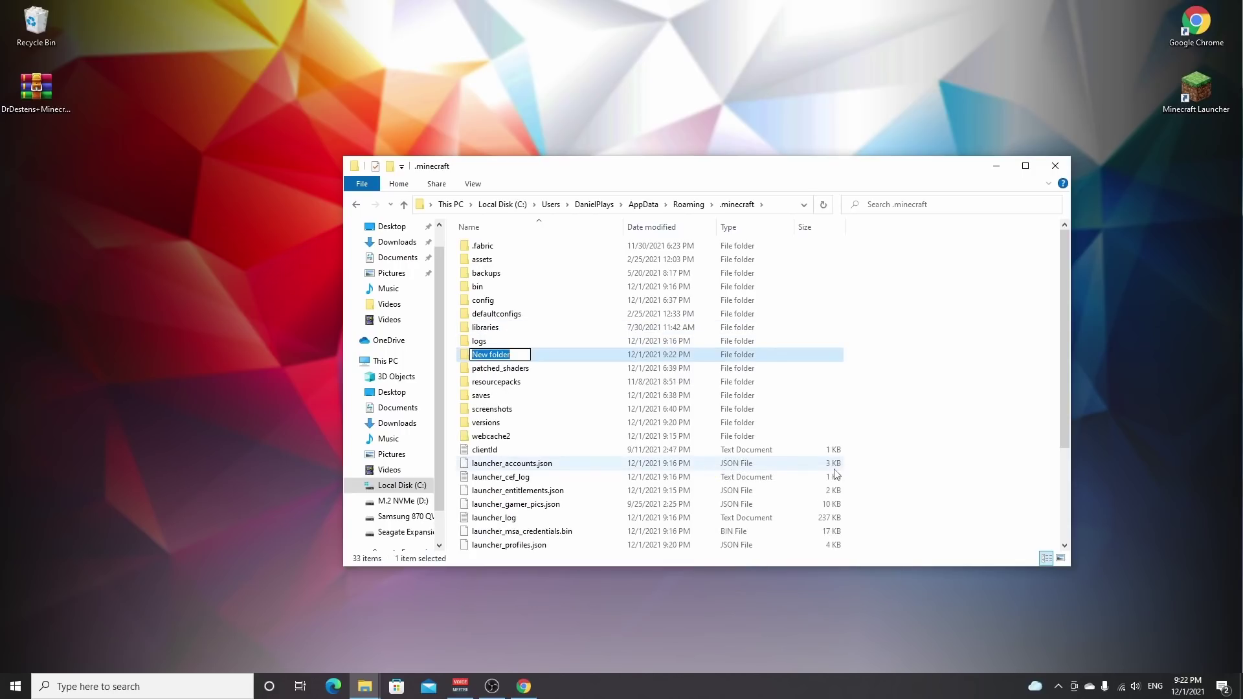
text(shaderpacks)
key(Return)
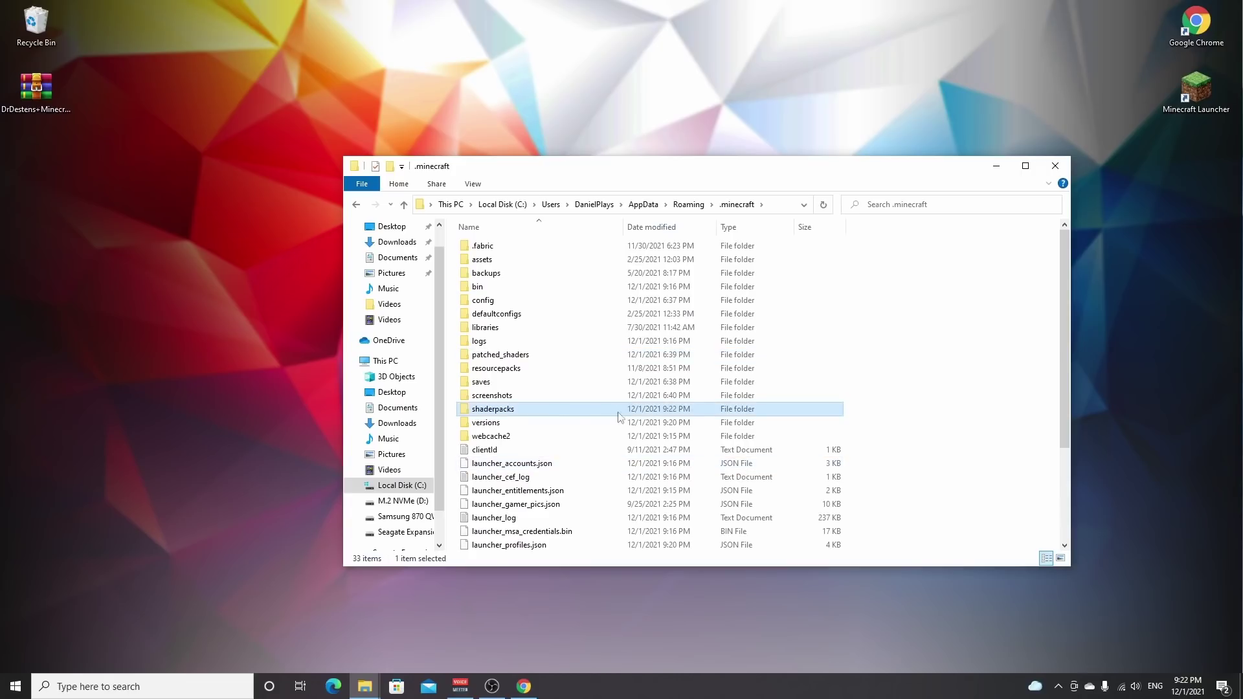
Move the DrDestens+MinecraftShaders+v1.4 zip from the desktop into the shaderpacks folder, and close the folder window.
double_click(561, 415)
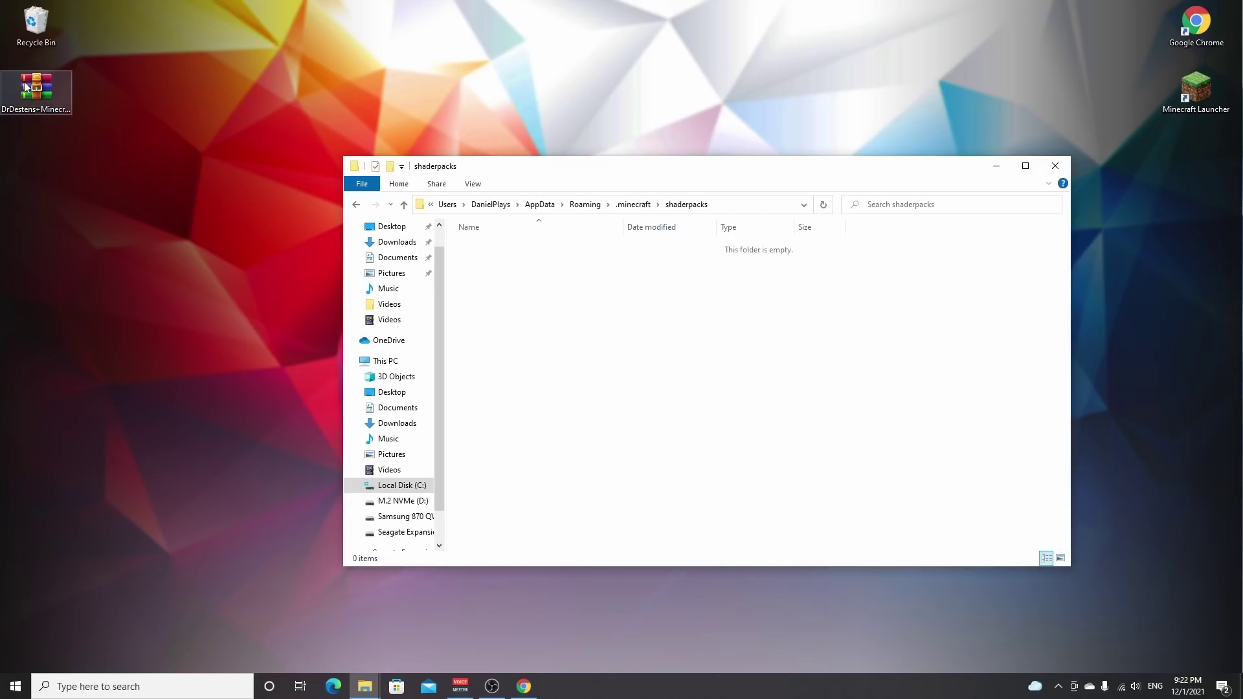
drag(35, 87, 564, 311)
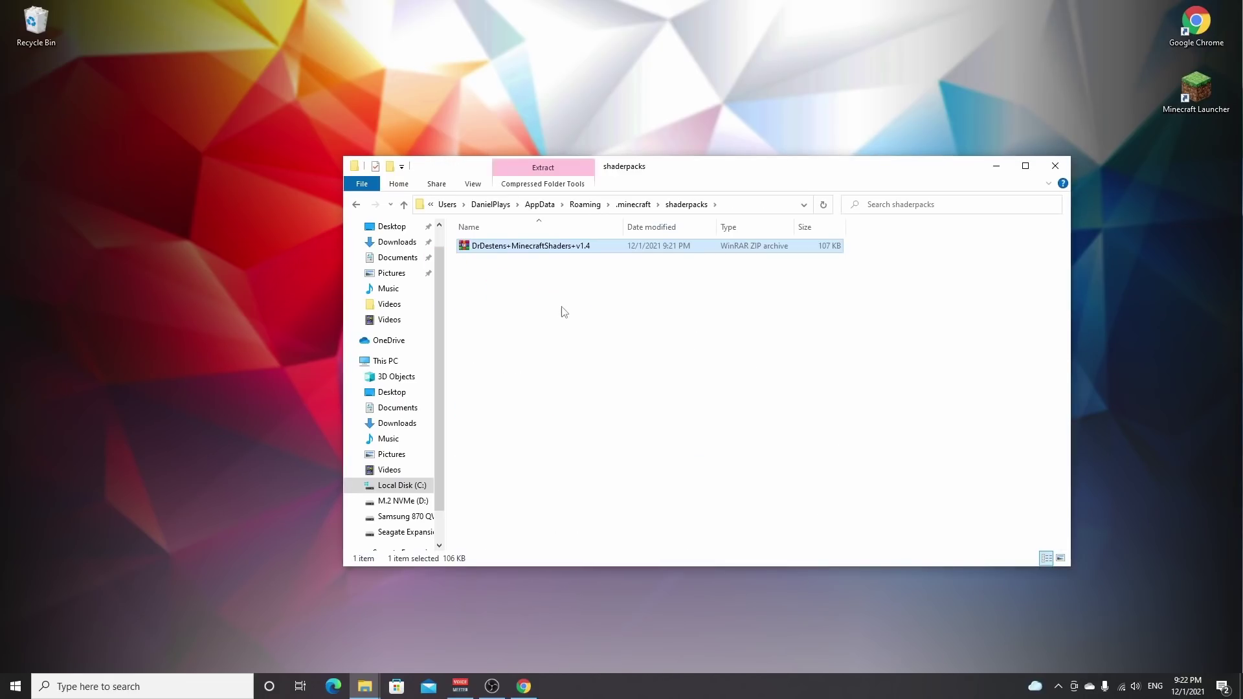
click(564, 311)
click(1055, 166)
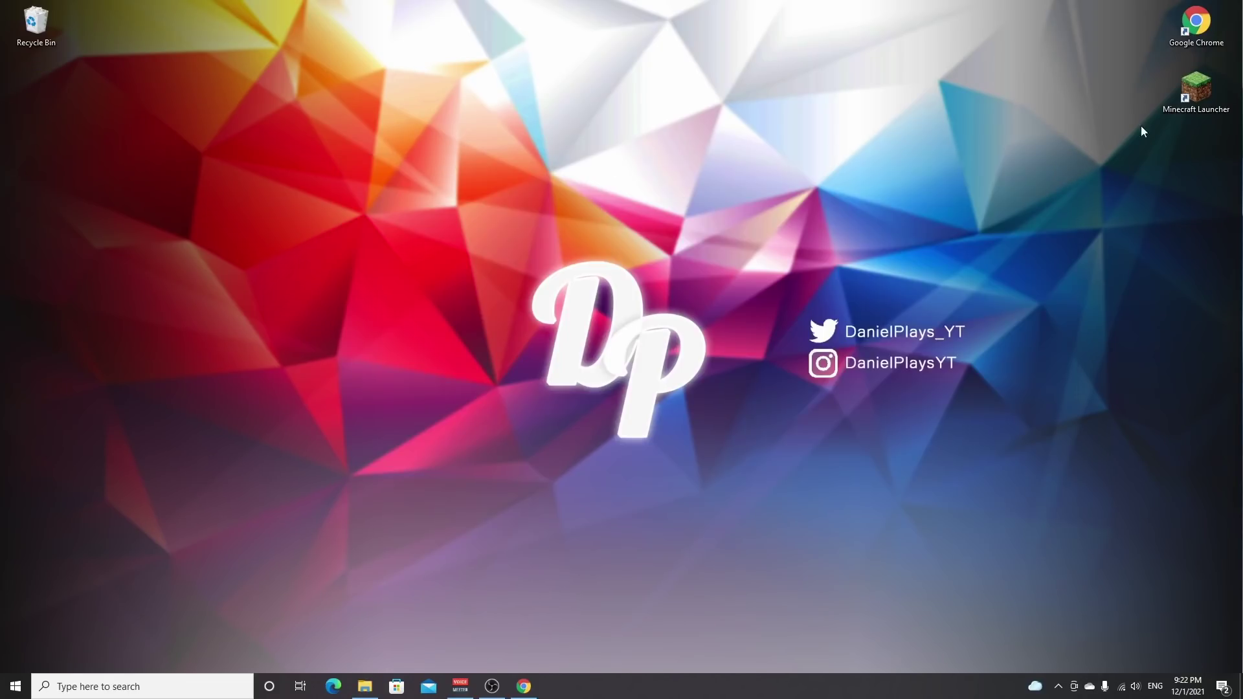
Open the Minecraft Launcher and select the OptiFine installation 1.18-OptiFine_HD_U_H3_pre4 for Java Edition.
double_click(1198, 94)
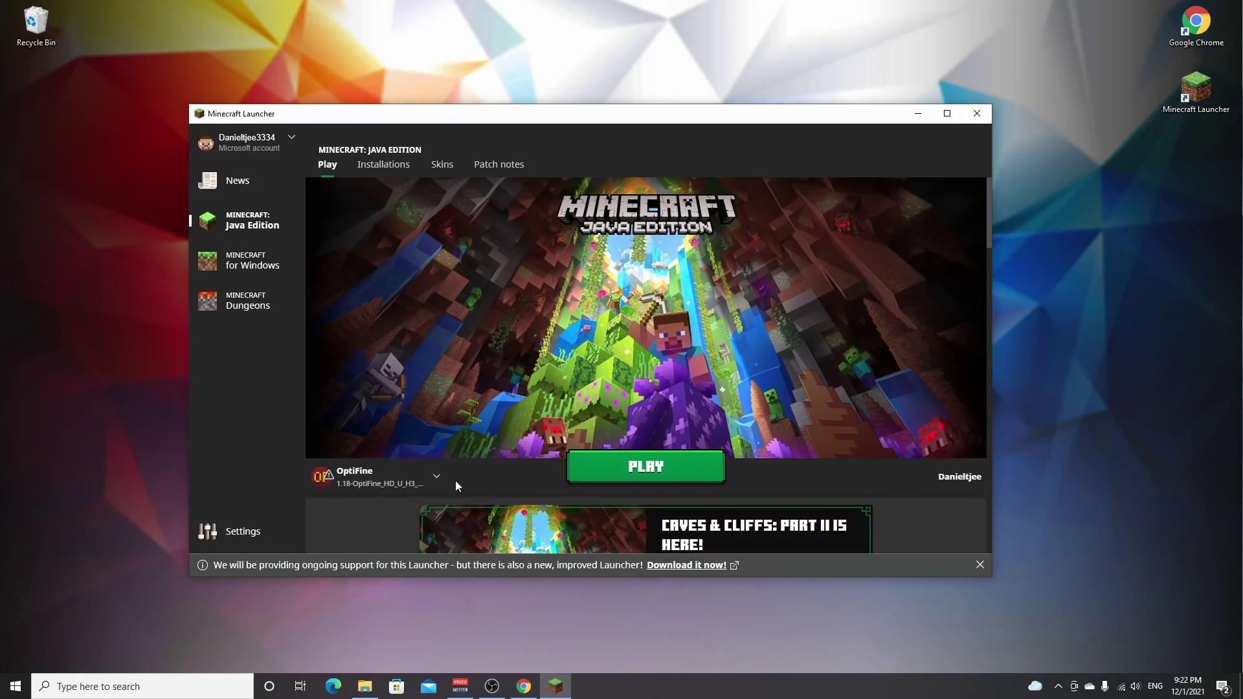
click(434, 476)
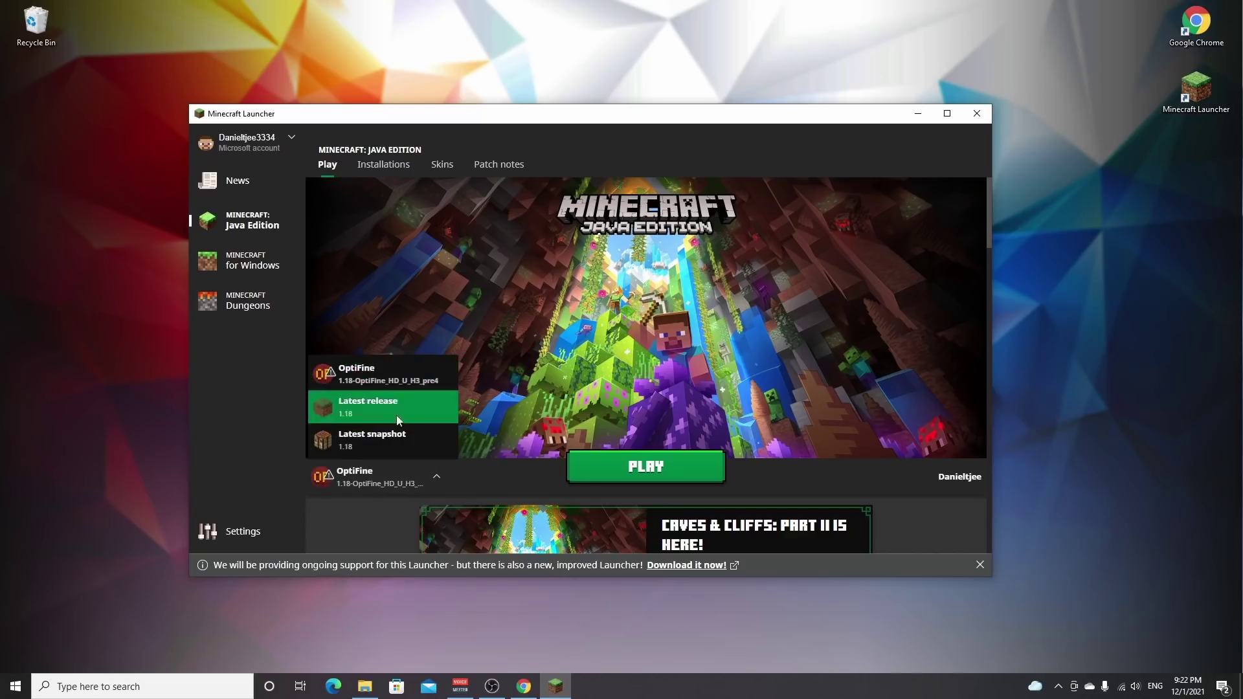
click(370, 383)
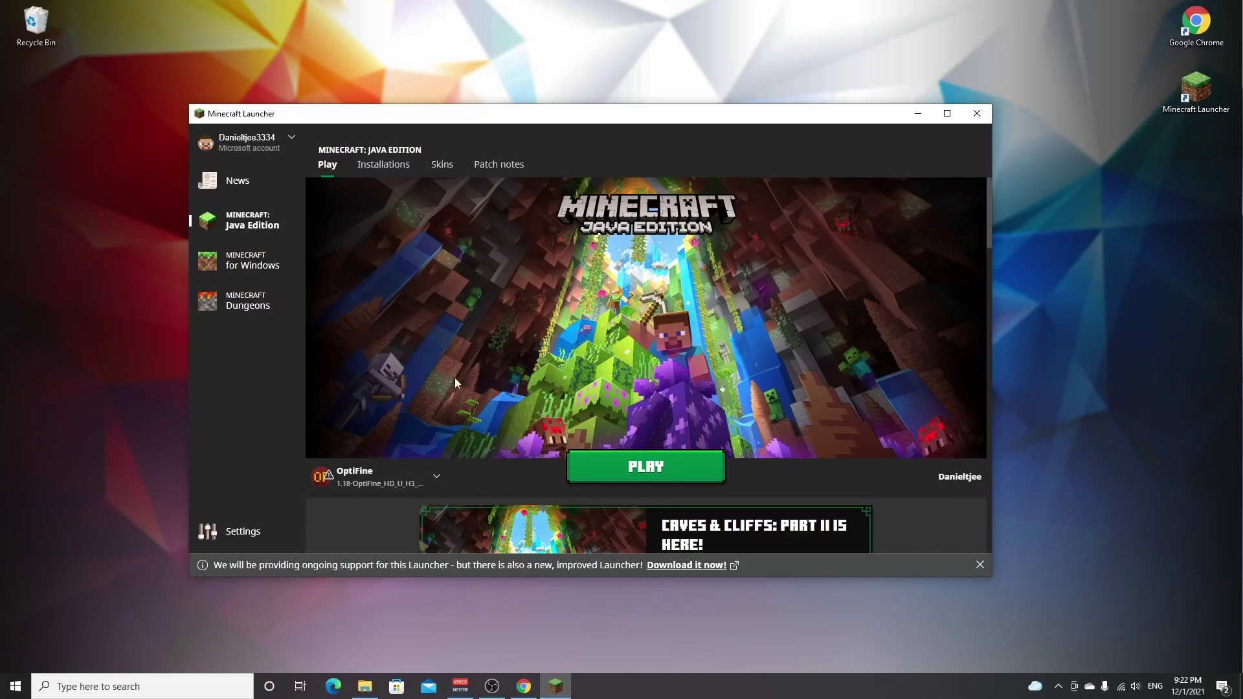
click(386, 478)
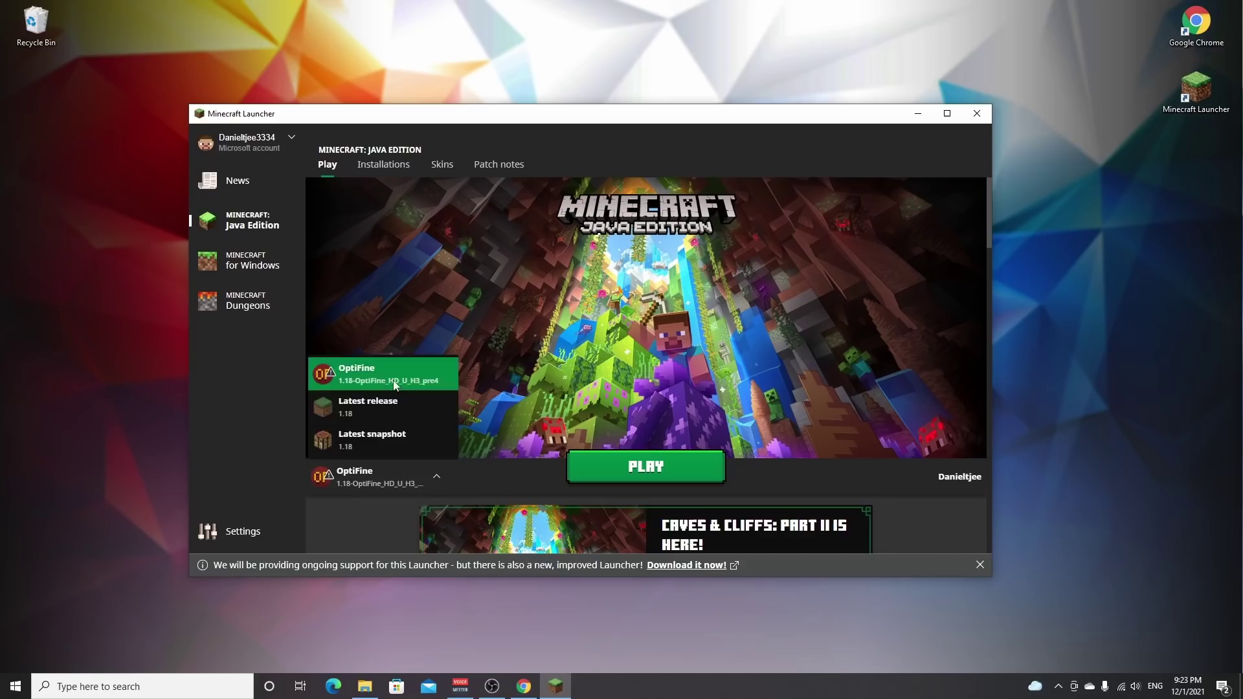
click(361, 381)
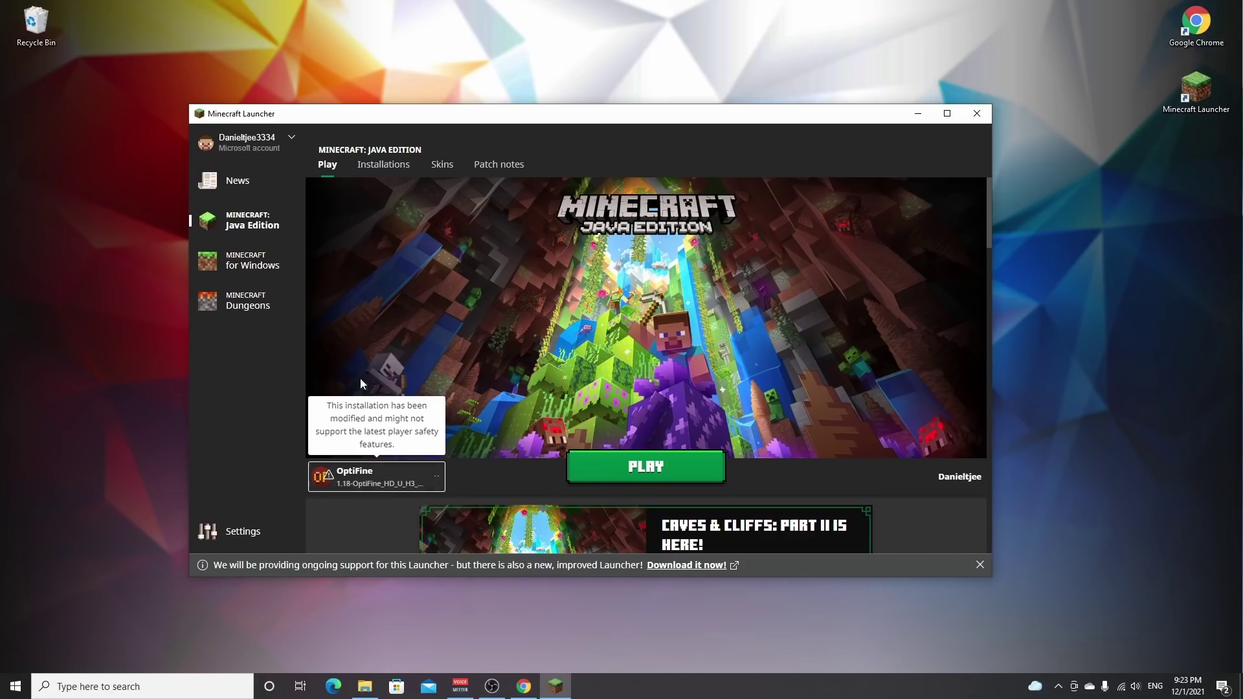
Launch the OptiFine installation, accepting the modified-installation risks and turning off further warnings for it.
click(648, 471)
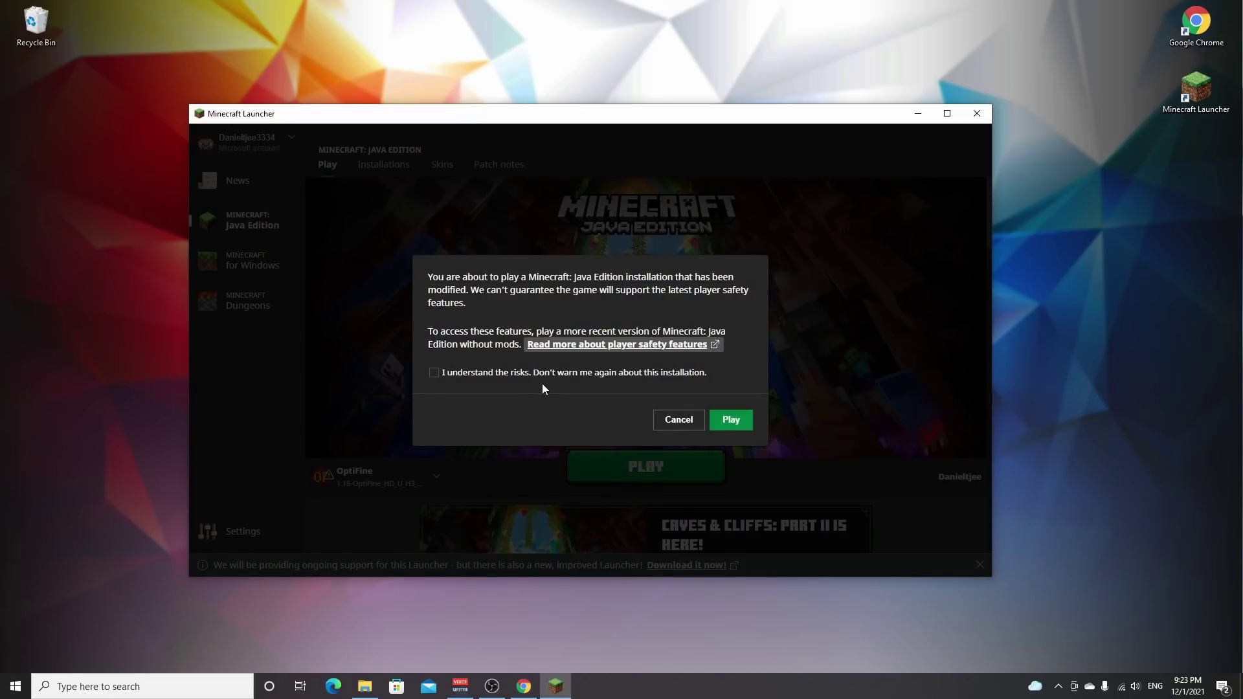
click(434, 374)
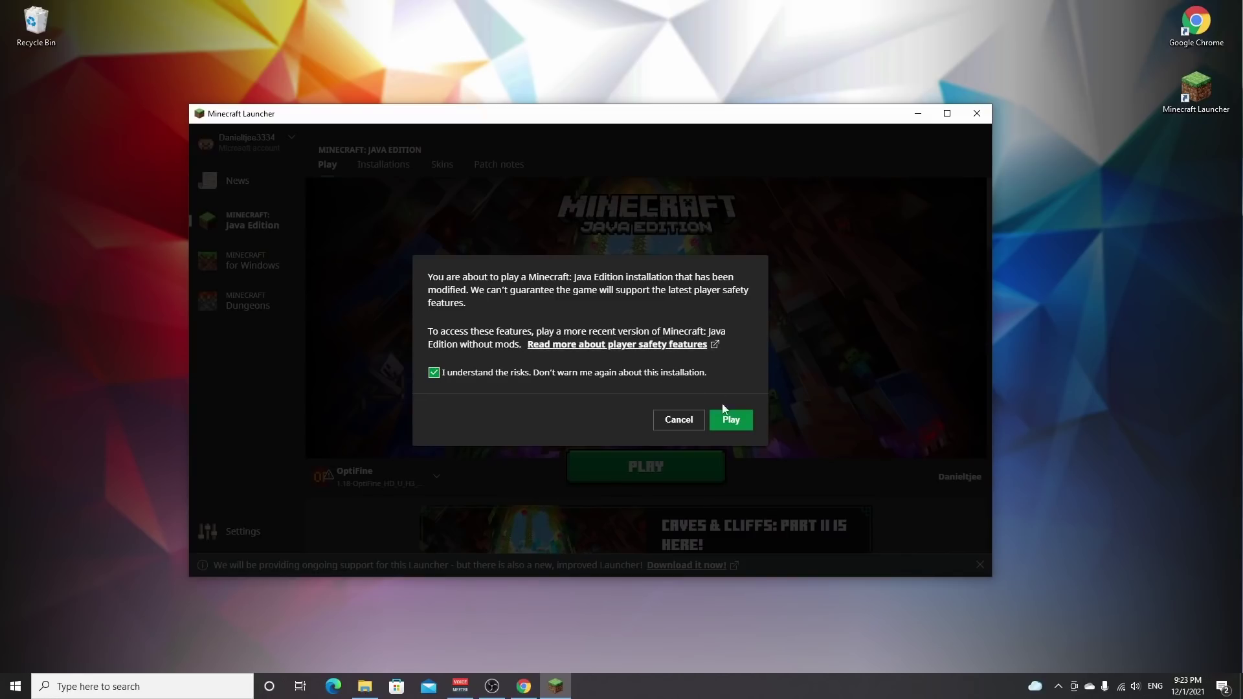
click(731, 421)
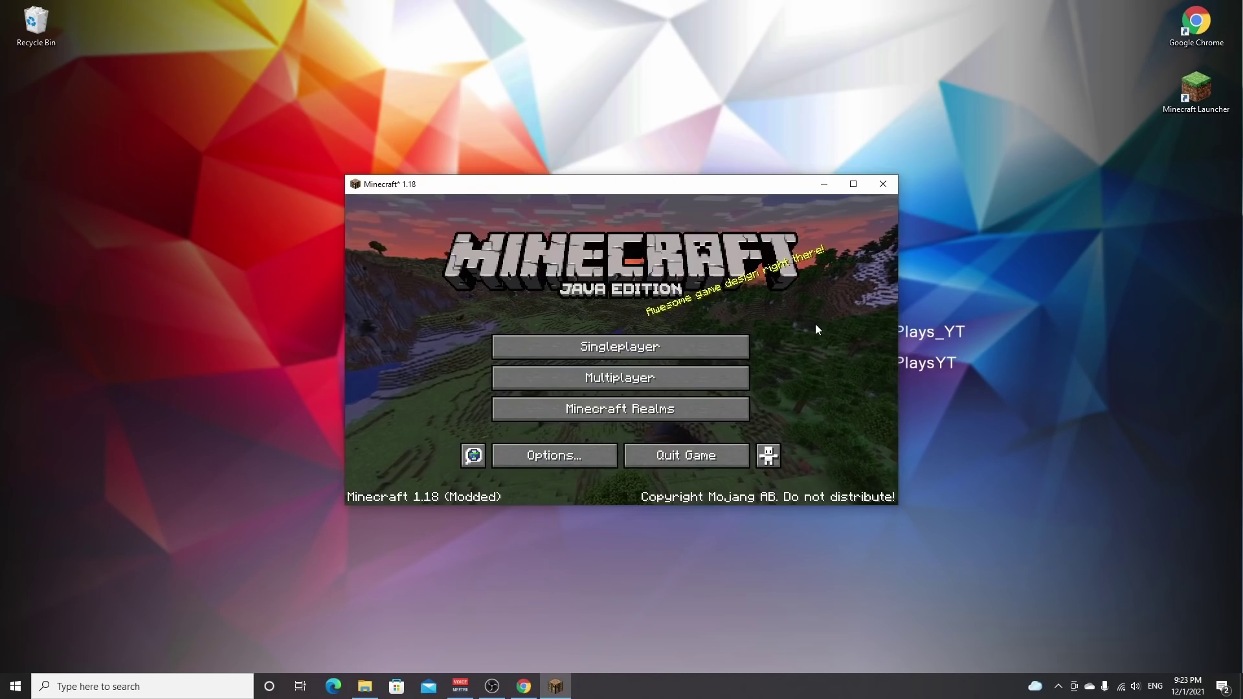
Activate DrDestens+MinecraftShaders+v1.4.zip in the game's shader video settings, and return to the title screen.
click(537, 457)
click(471, 346)
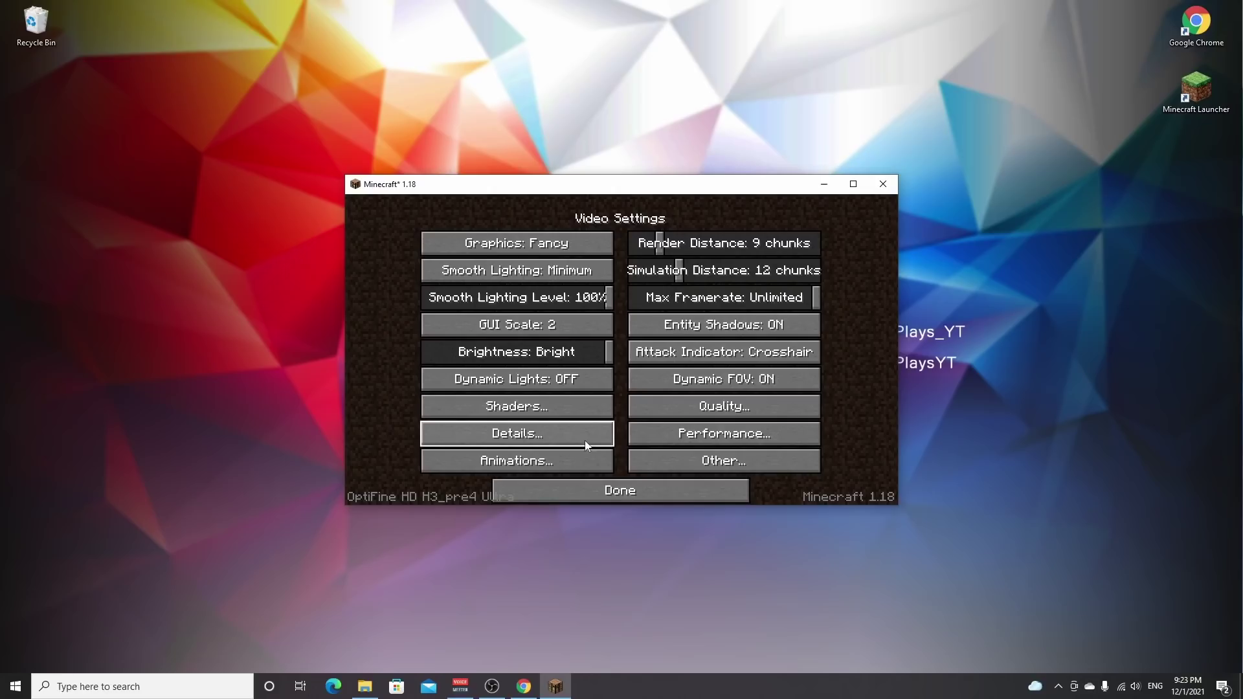
drag(346, 447, 162, 432)
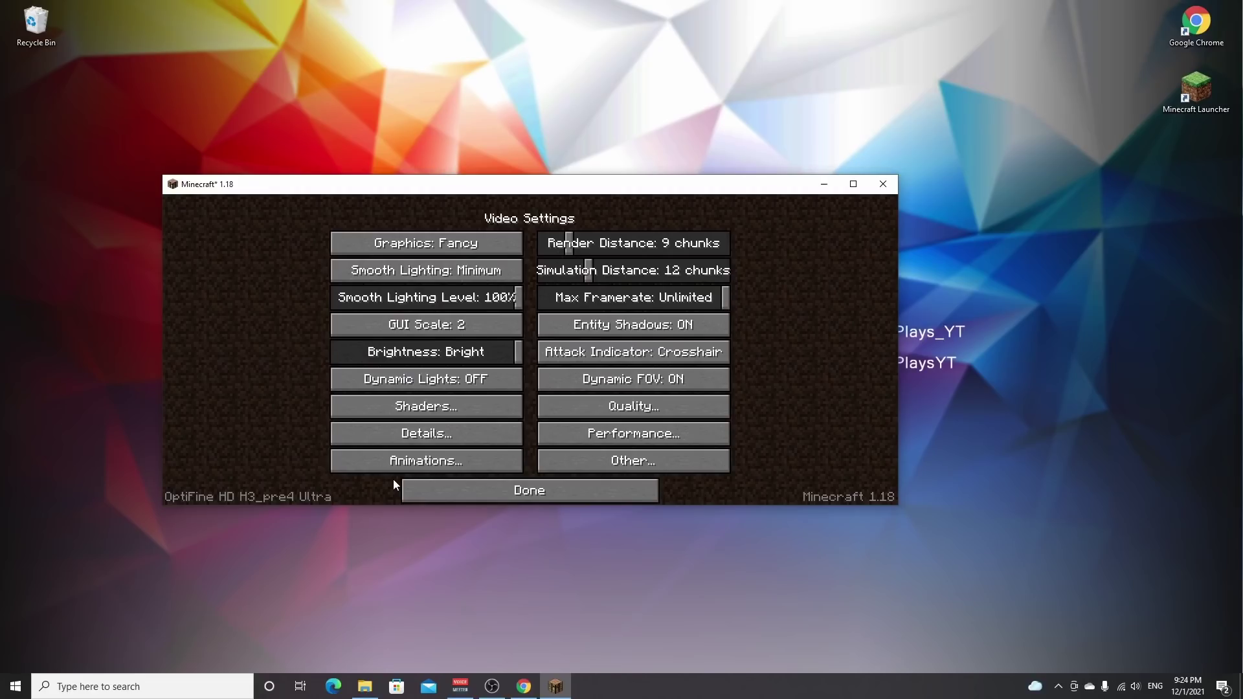
click(426, 406)
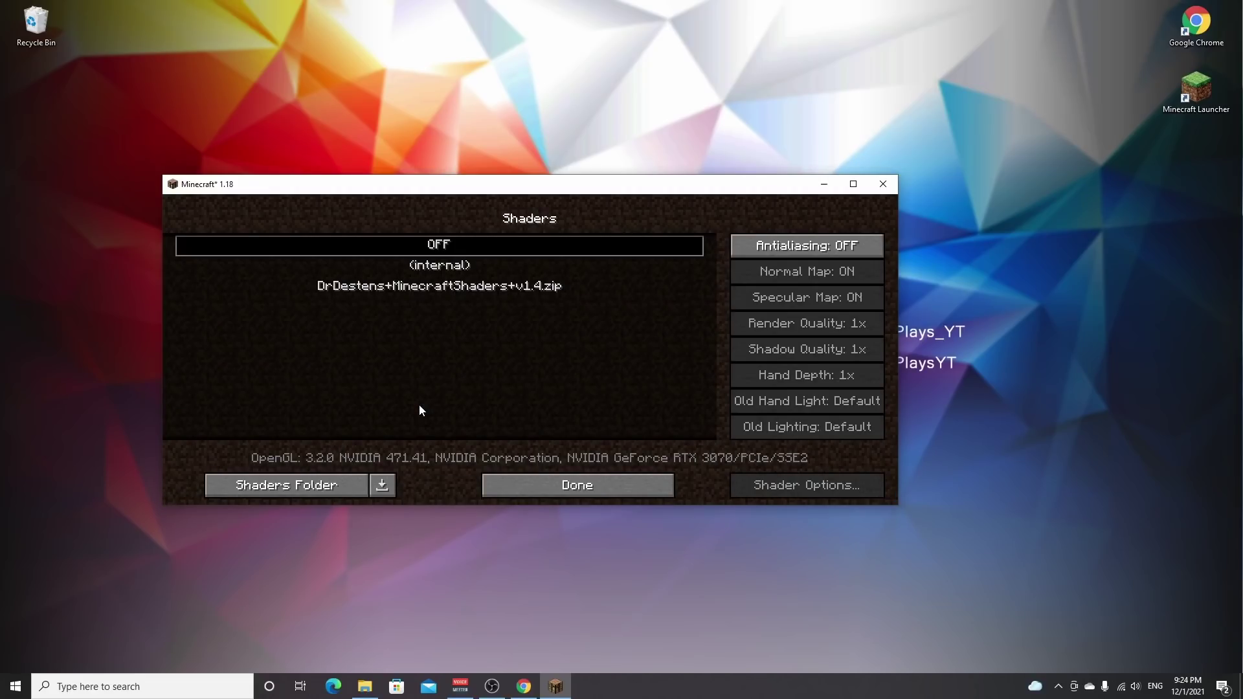
click(441, 289)
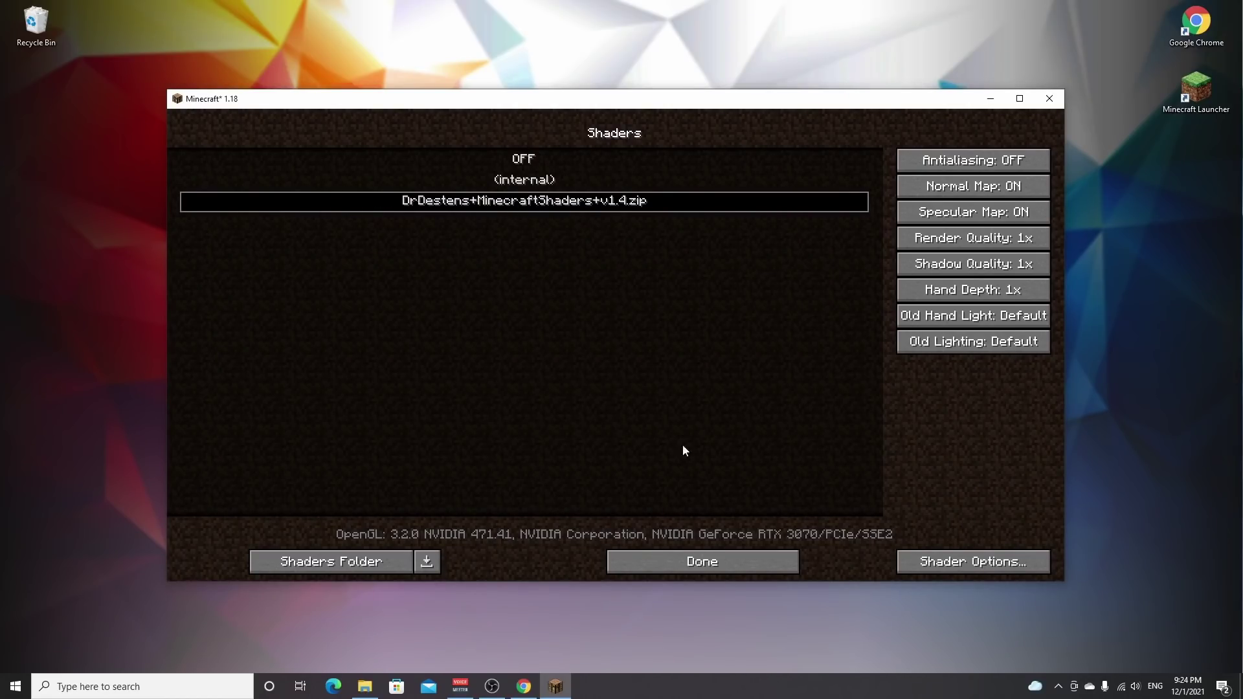
click(703, 562)
click(609, 433)
click(608, 418)
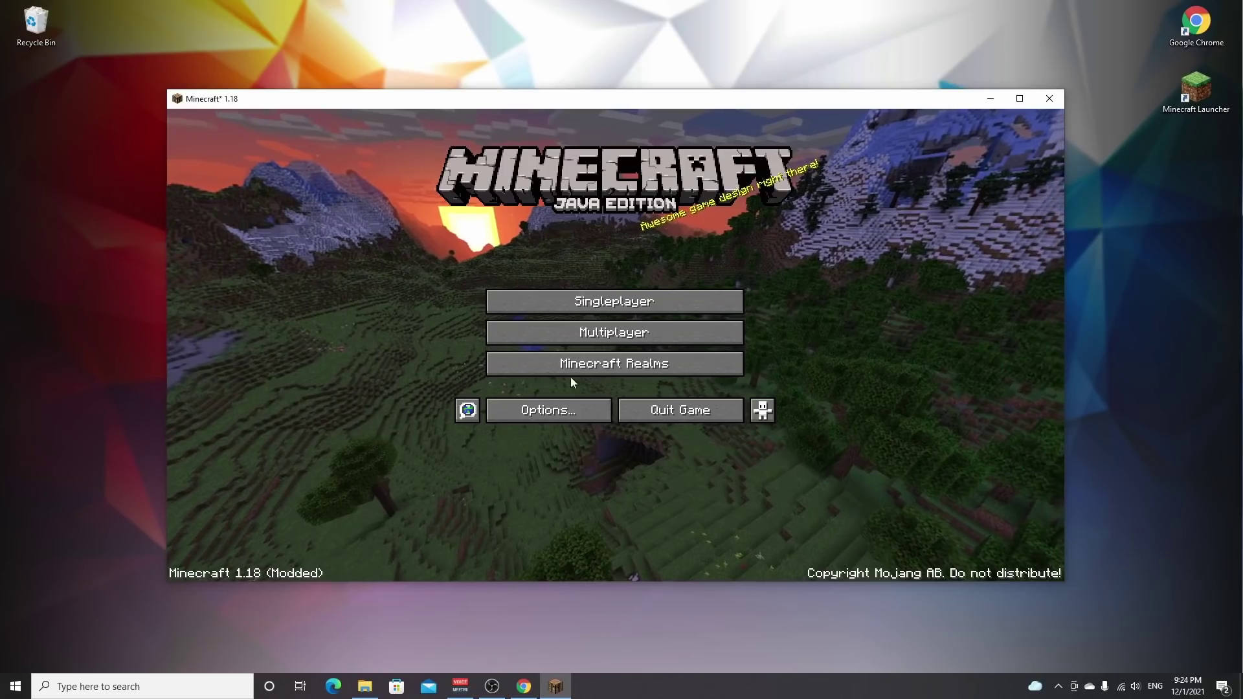